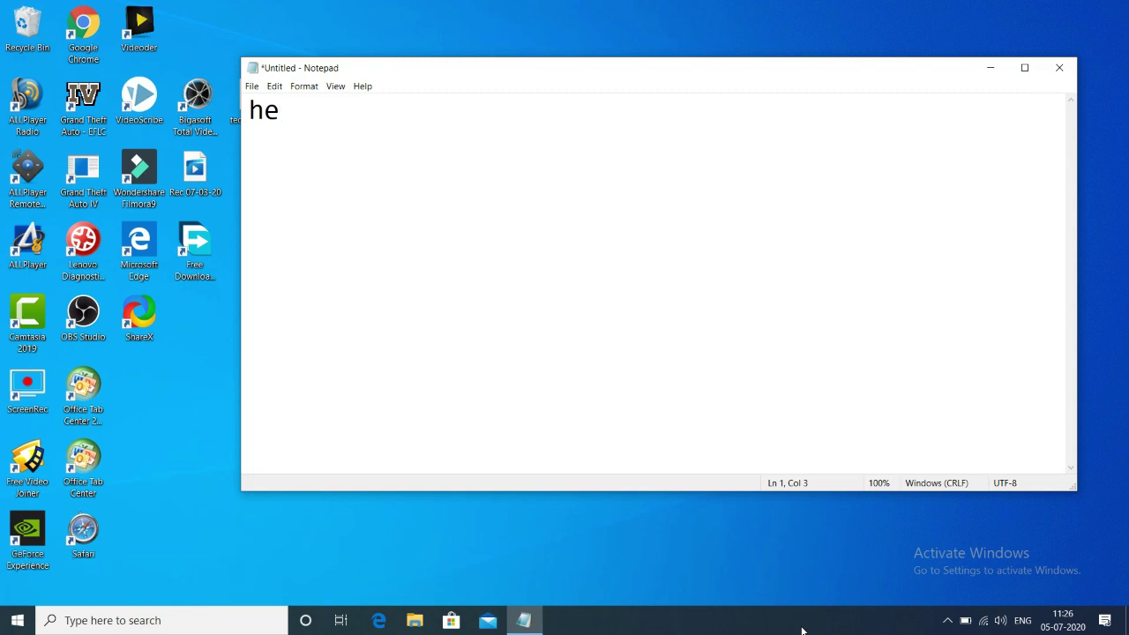
# Step: Complete the first line as "hello gys" and add a second line reading "welcome you all to techno jazz channel"
pyautogui.write('llo gys ')
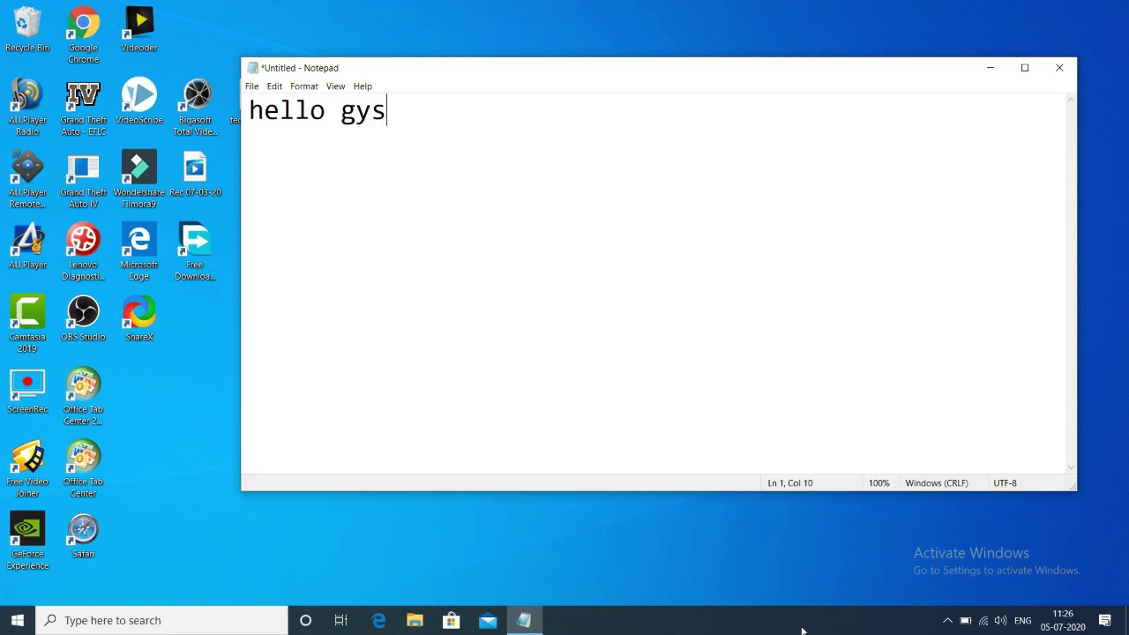
pyautogui.write('welcome you ')
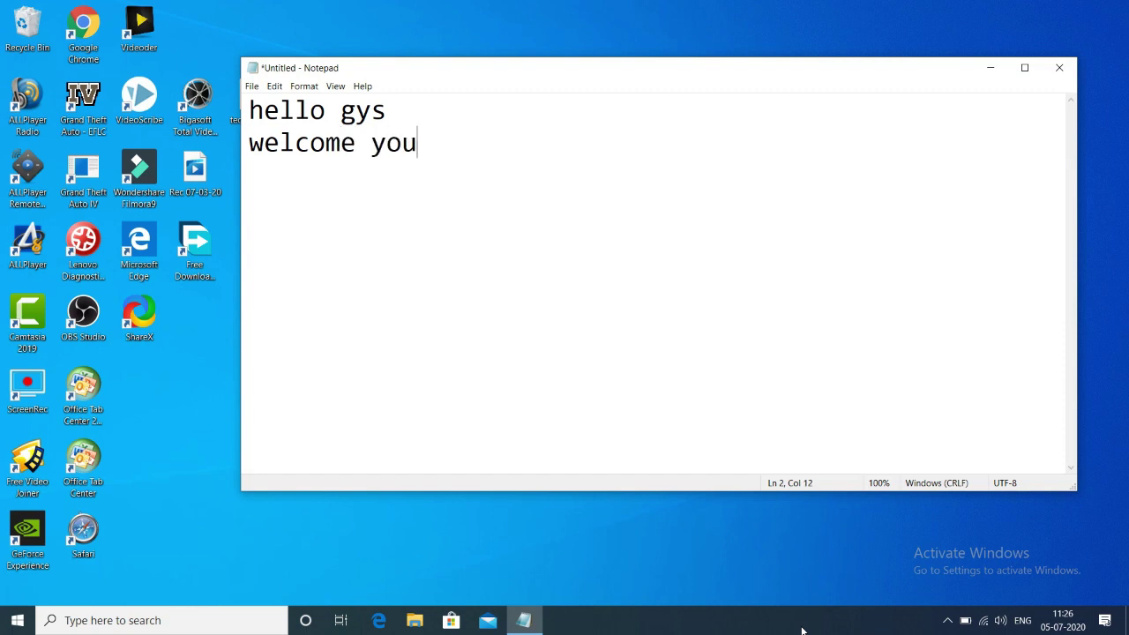
pyautogui.write('all to')
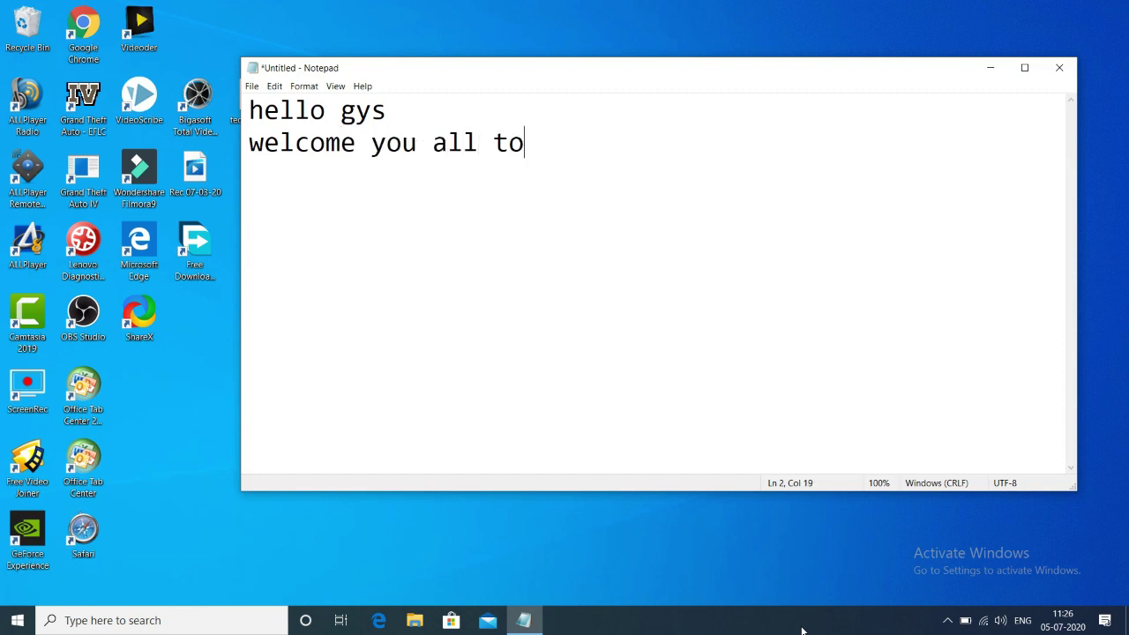
pyautogui.write(' techno j')
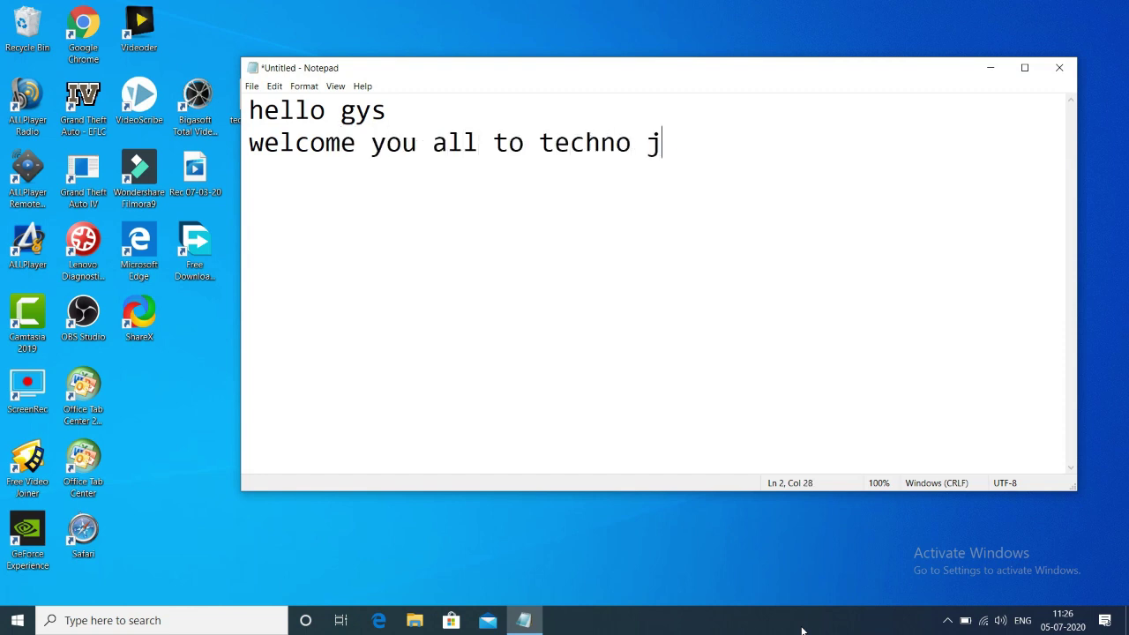
pyautogui.write('azz channel ')
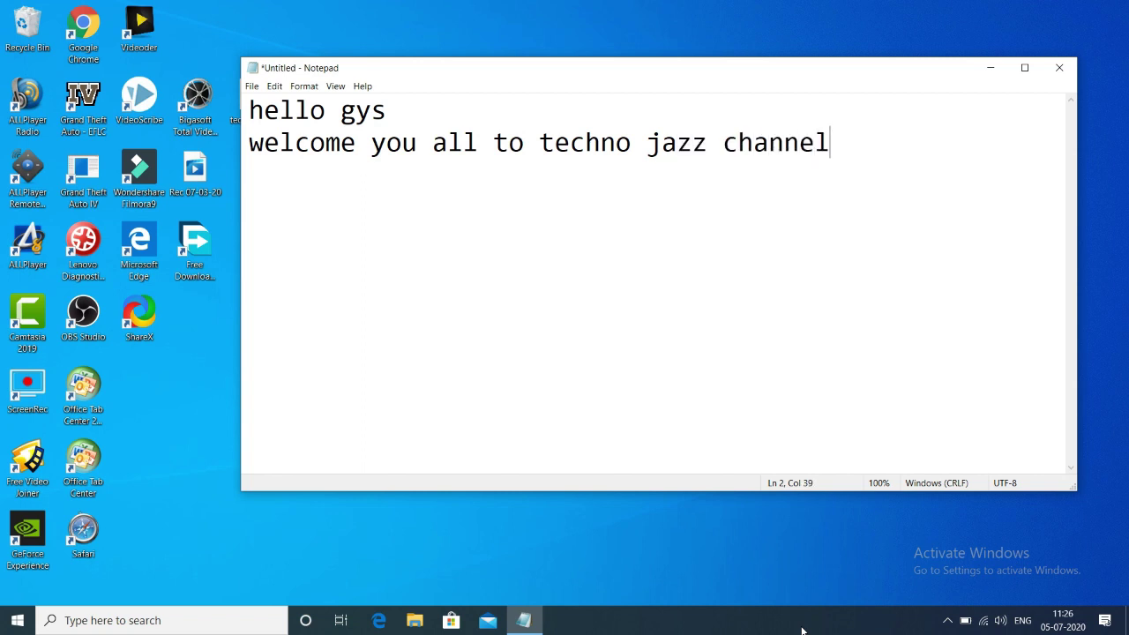
# Step: Start a third line in the note with "aj is video me hum sikhne wale hain"
pyautogui.write('aj hum')
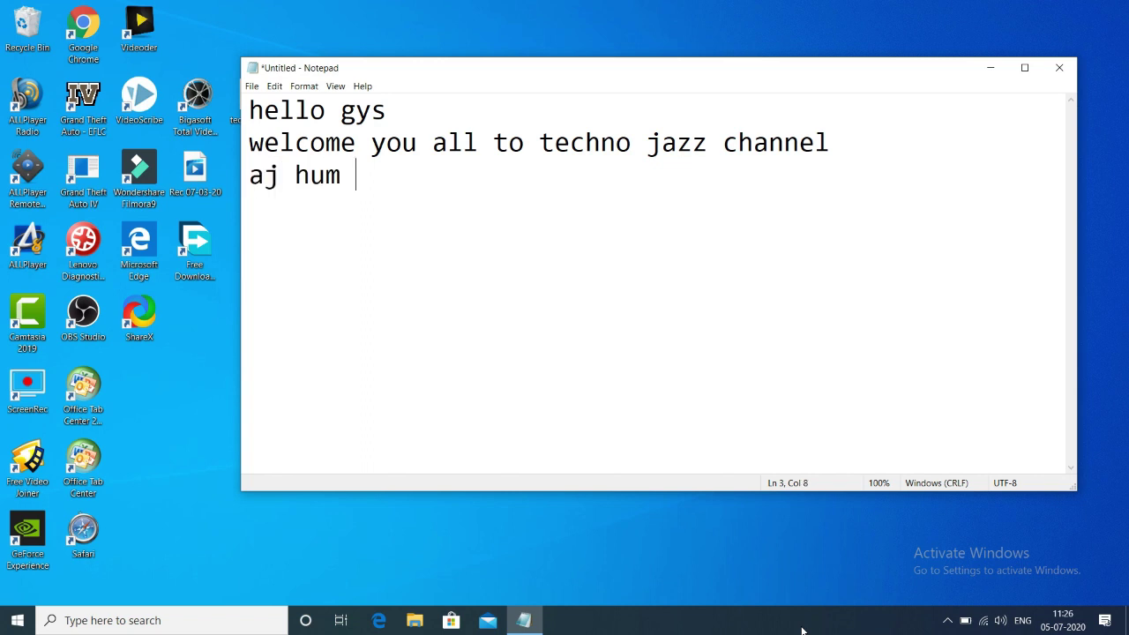
pyautogui.press('BackSpace')
pyautogui.press('BackSpace')
pyautogui.press('BackSpace')
pyautogui.press('BackSpace')
pyautogui.write('is video me h')
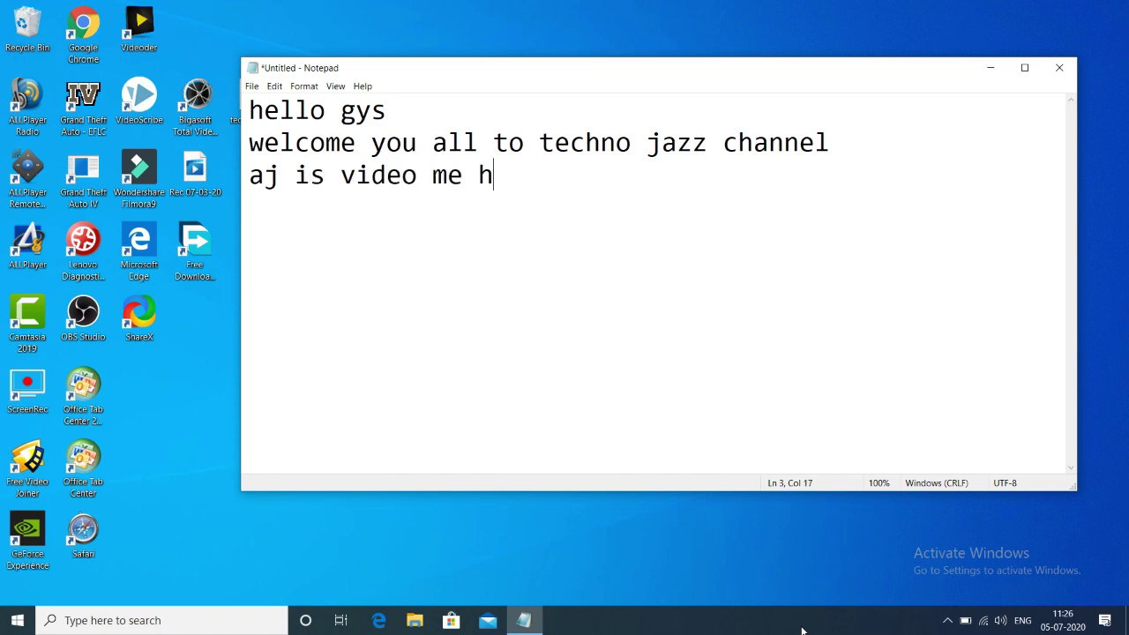
pyautogui.write('um sikhene')
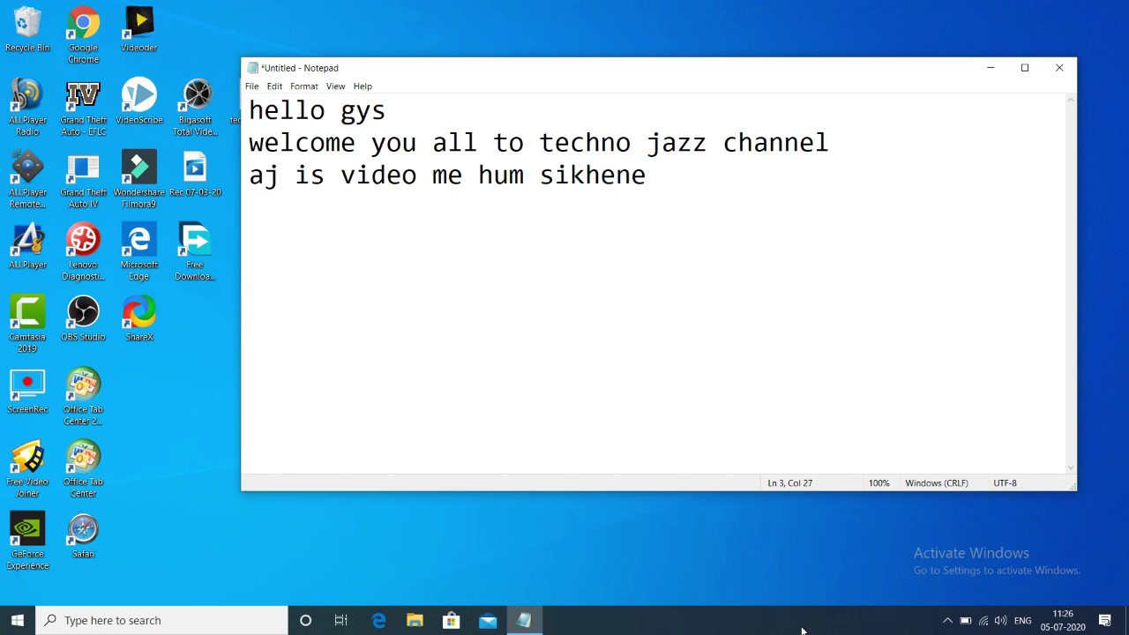
pyautogui.press('BackSpace')
pyautogui.press('BackSpace')
pyautogui.press('BackSpace')
pyautogui.write('ne wale hain')
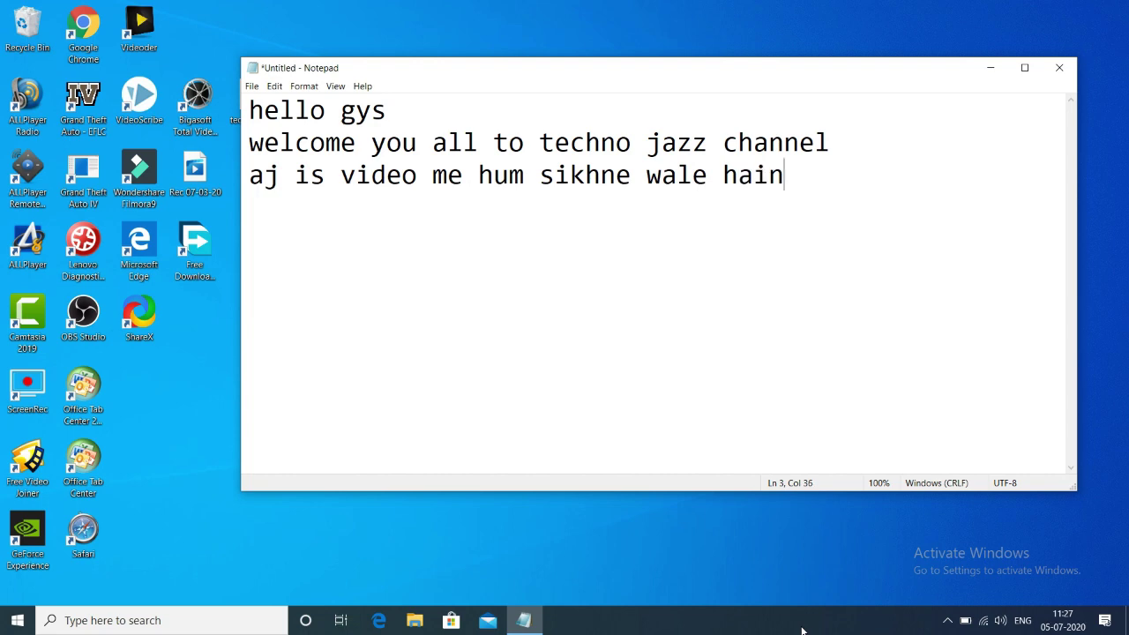
# Step: Continue the sentence with "k apne computer aur laptop ke hard disk drive ko hide or unhide kaise karte hian"
pyautogui.write(' k apne ')
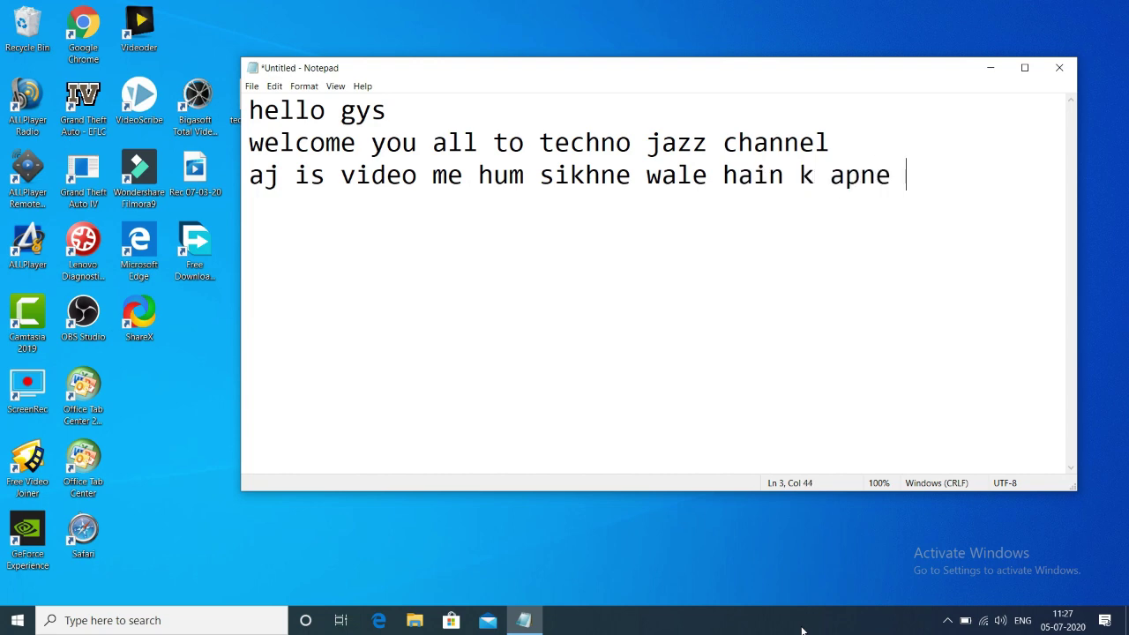
pyautogui.write('compu')
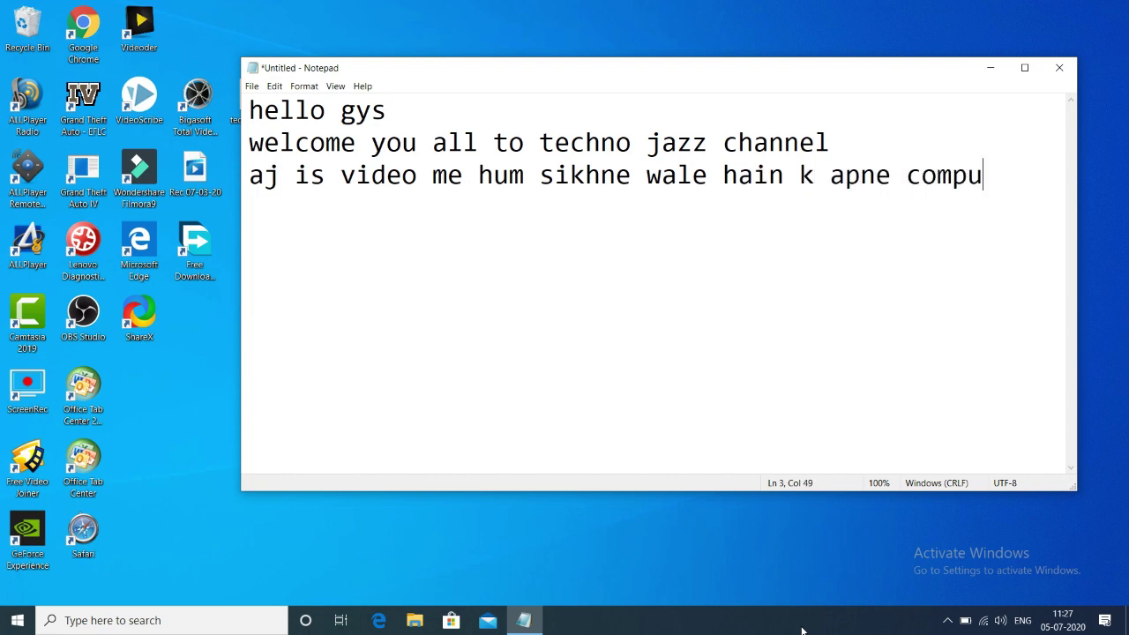
pyautogui.write('ter aur lap')
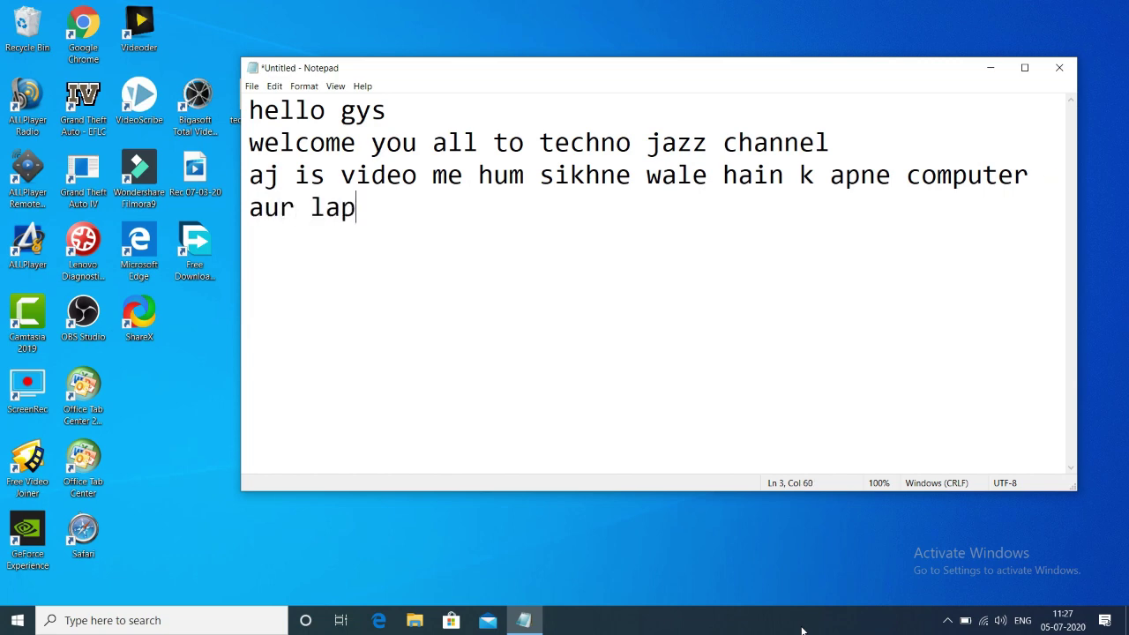
pyautogui.write('top ke ')
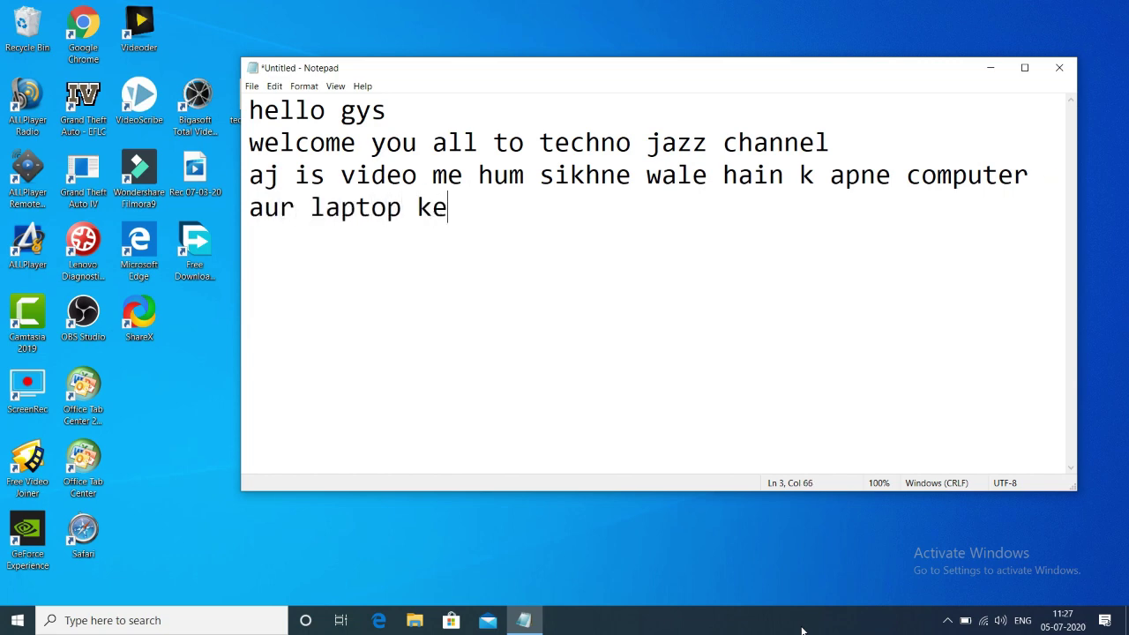
pyautogui.write('hard ')
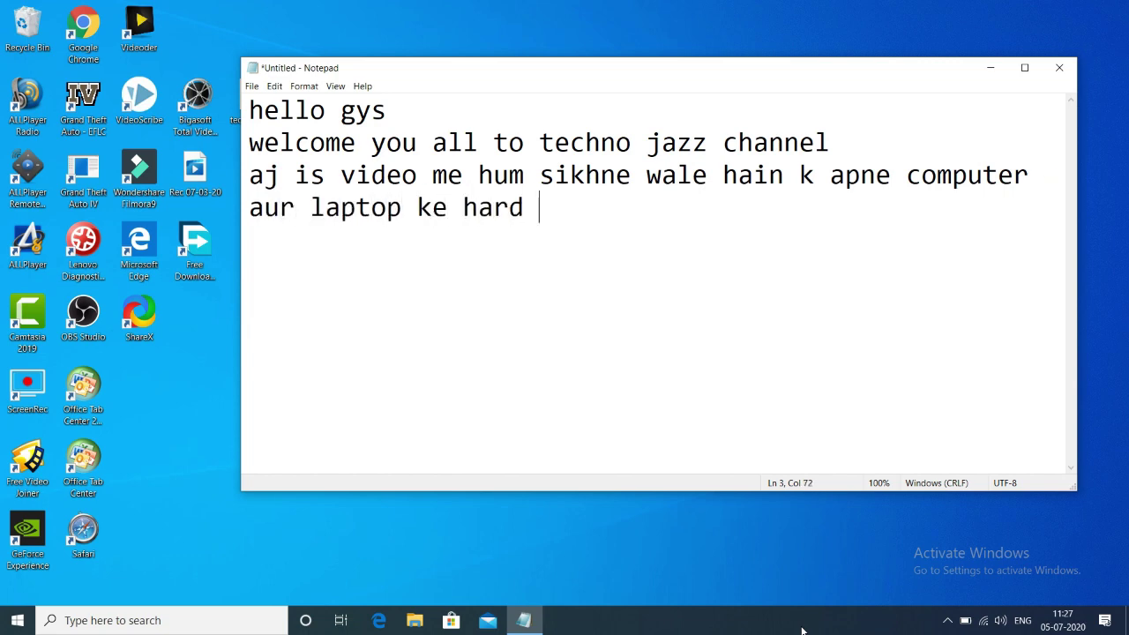
pyautogui.write('disk dri')
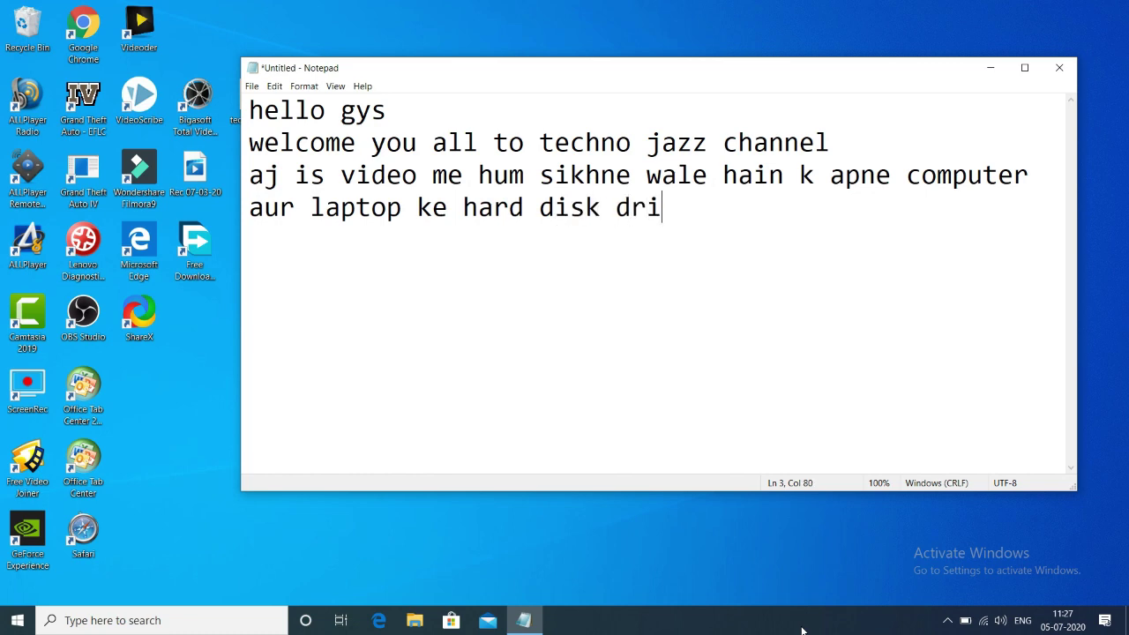
pyautogui.write('ve ko h')
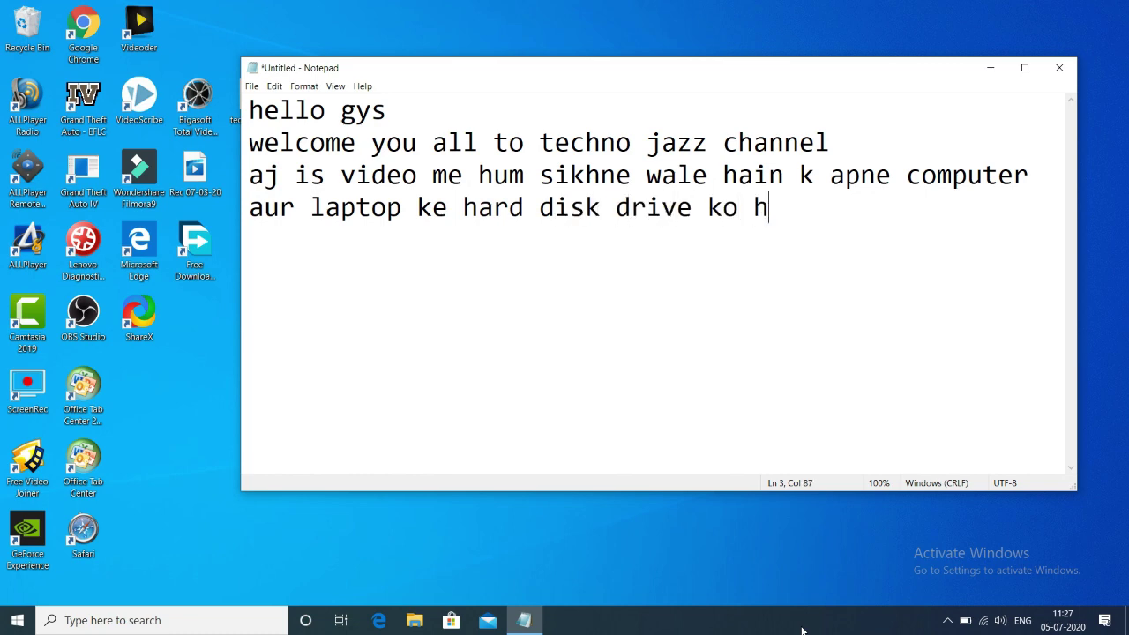
pyautogui.write('ide or undi')
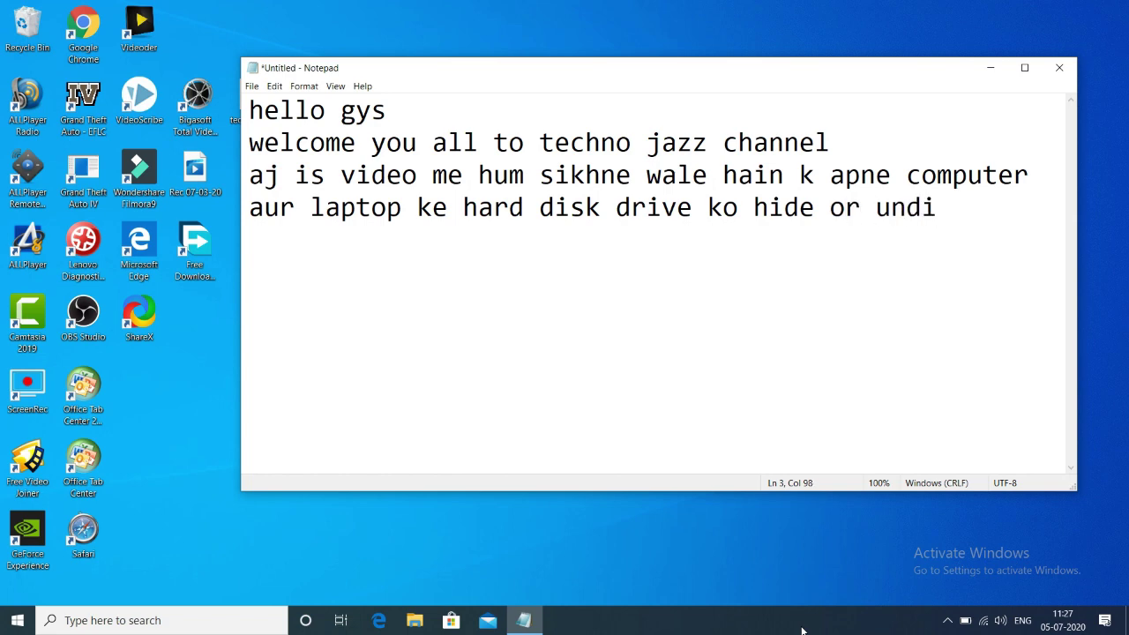
pyautogui.write('de')
pyautogui.press('BackSpace')
pyautogui.press('BackSpace')
pyautogui.press('BackSpace')
pyautogui.press('BackSpace')
pyautogui.write('hide kai')
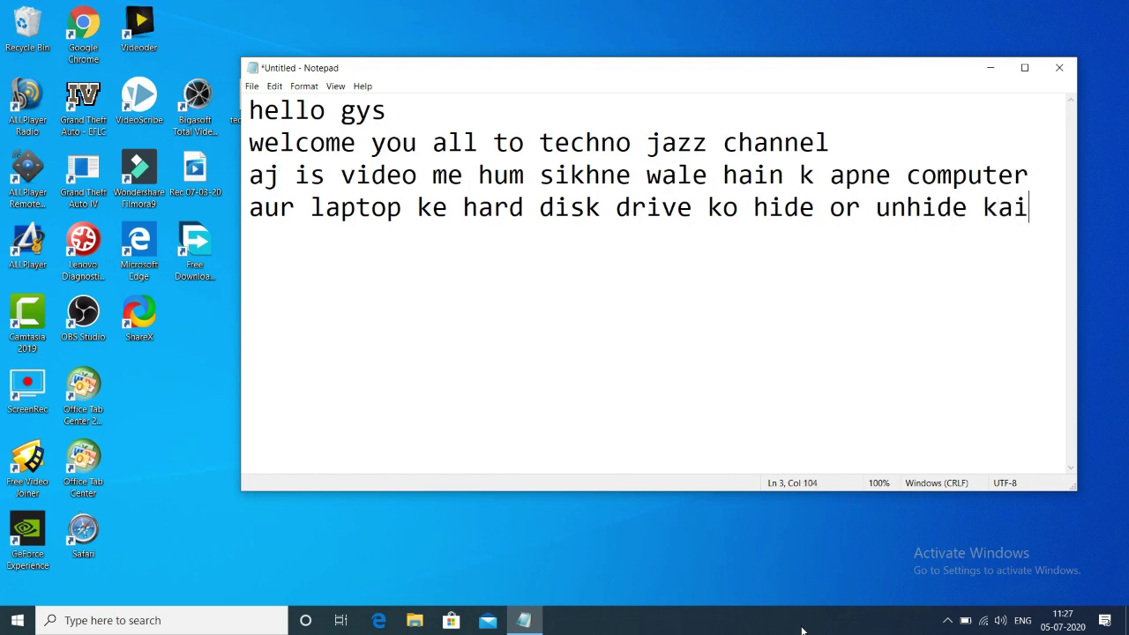
pyautogui.write('se karte hian')
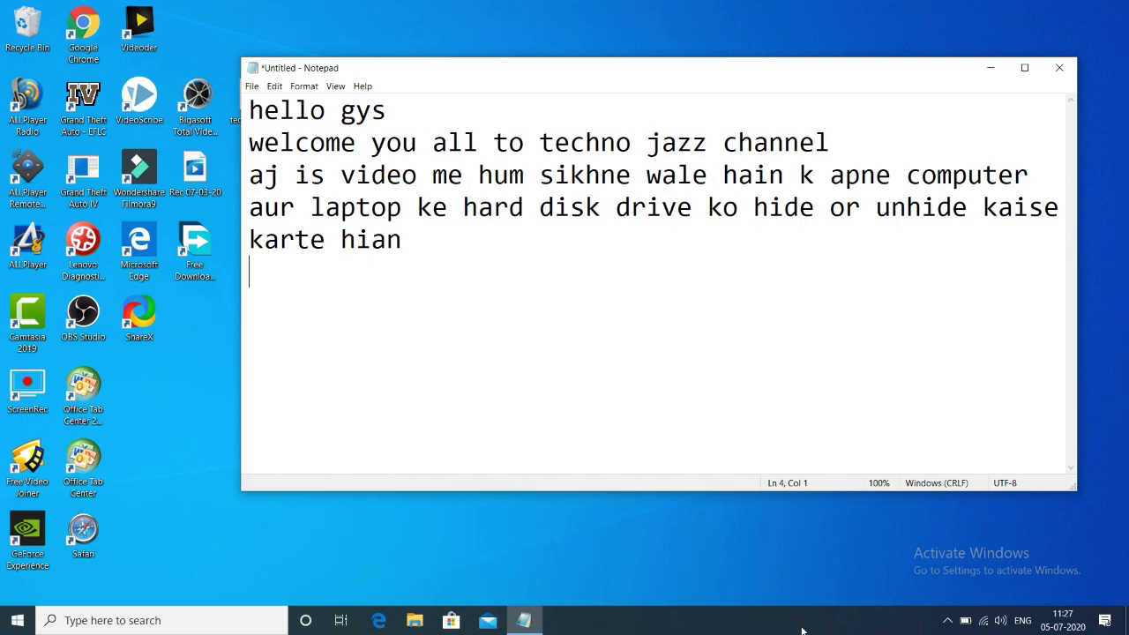
# Step: Add the lines "open run command by pressing window + r button then type gpedit on run command" and "lets start"
pyautogui.write('open run ')
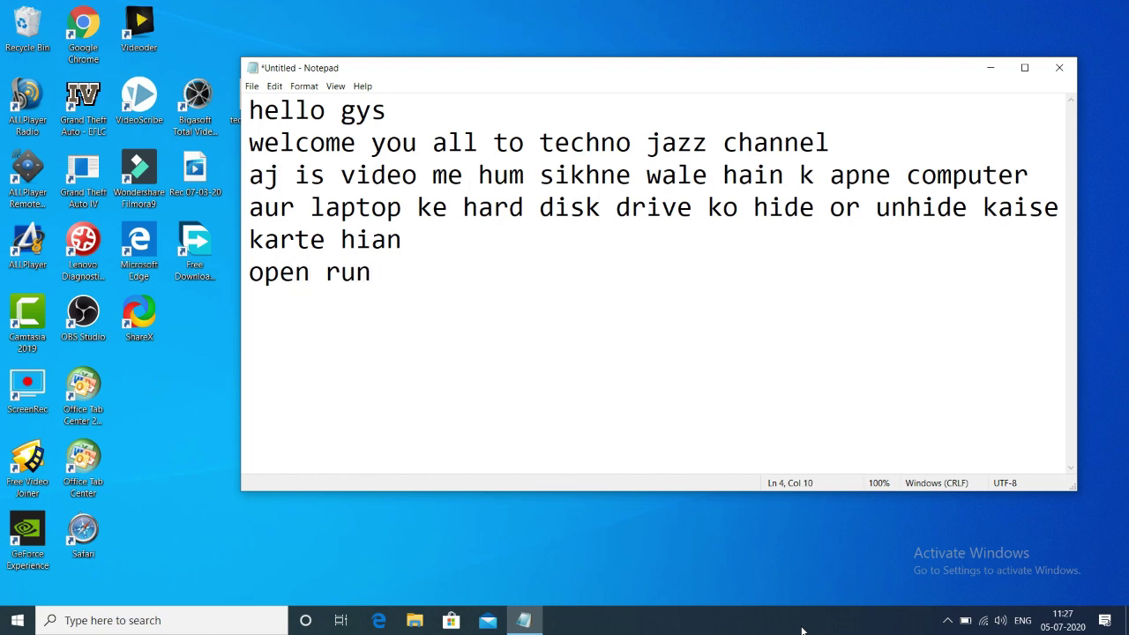
pyautogui.write('command')
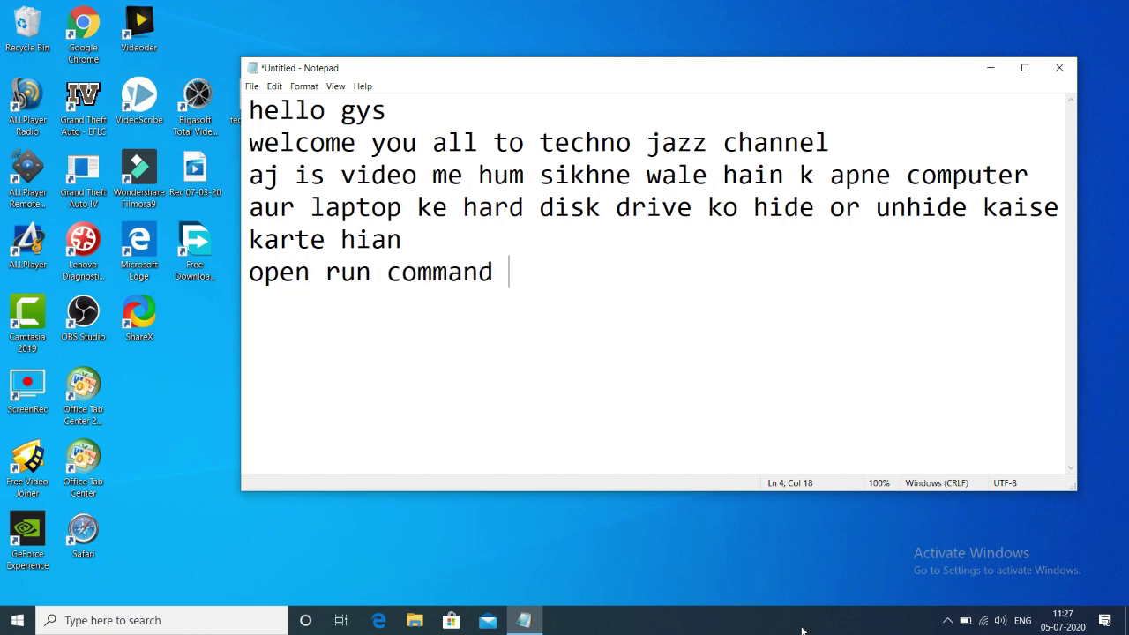
pyautogui.write(' by pr')
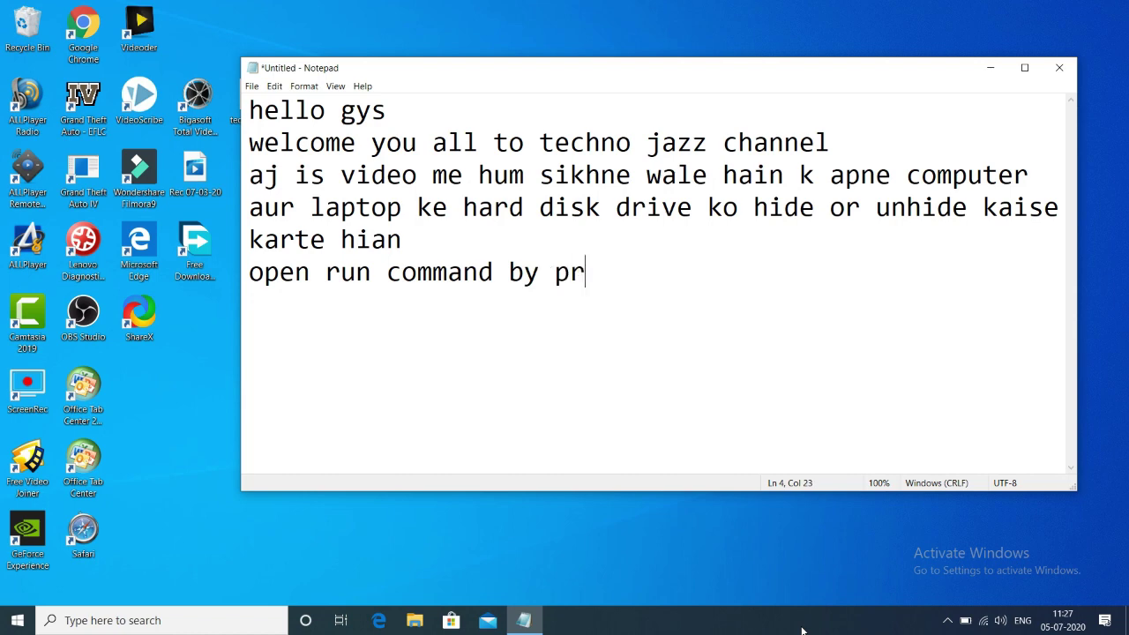
pyautogui.write('essing w')
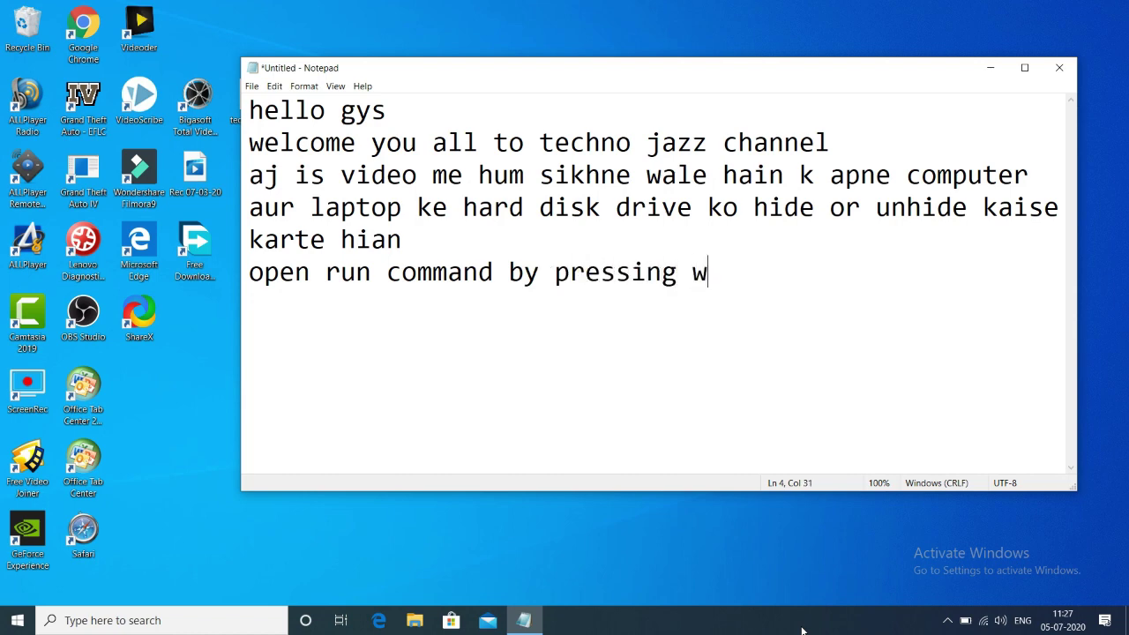
pyautogui.write('indow')
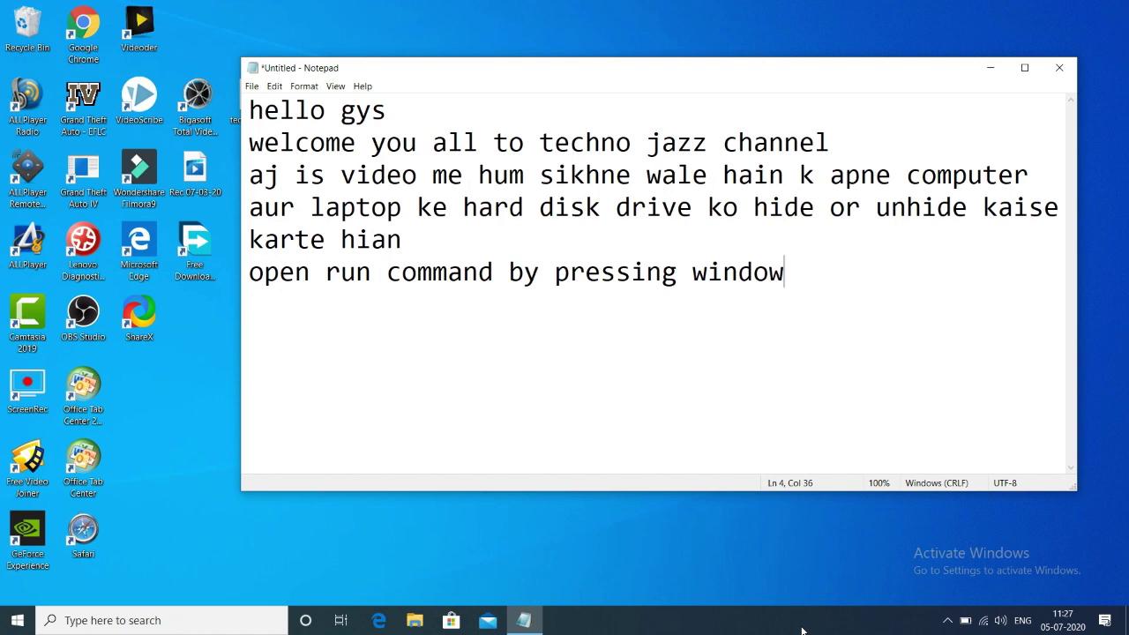
pyautogui.write(' + r button')
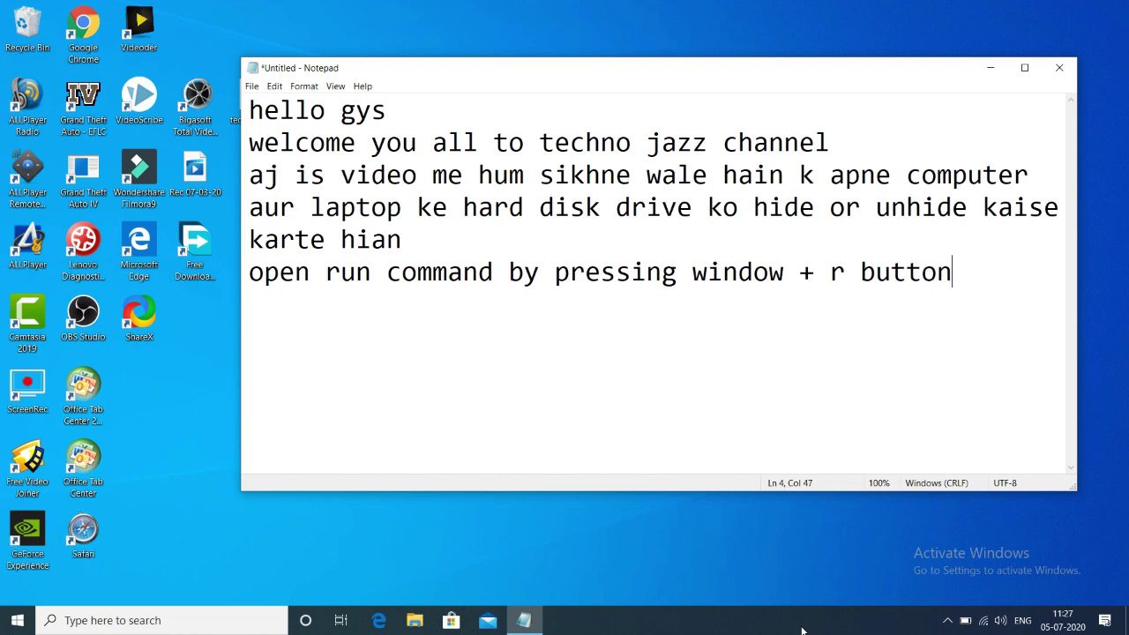
pyautogui.write(' then')
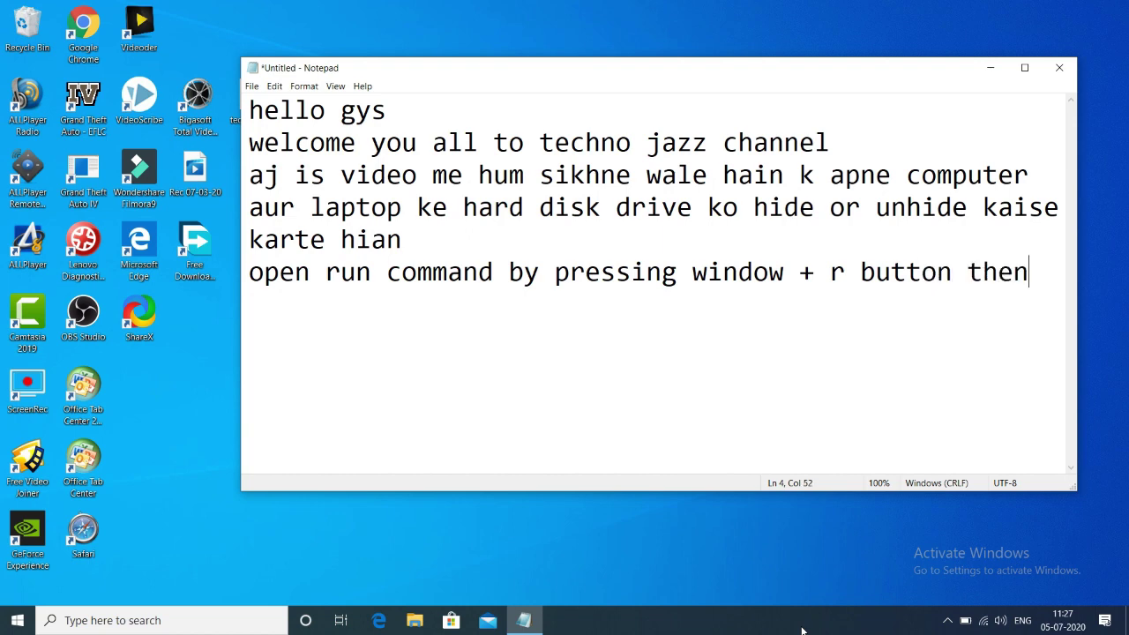
pyautogui.write(' type ')
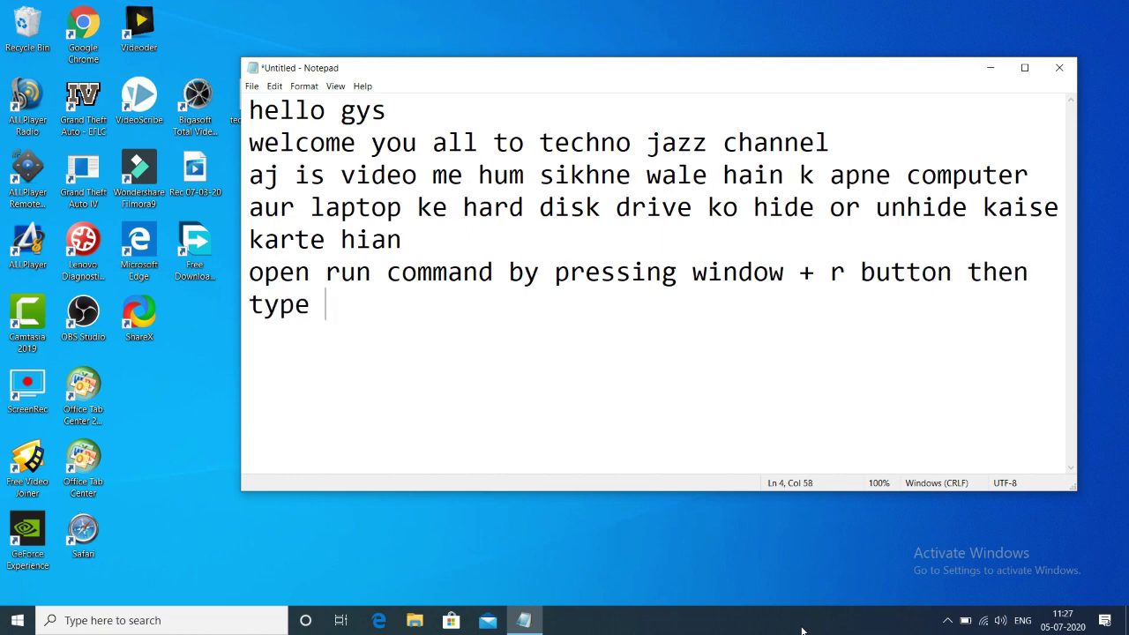
pyautogui.write('gpedit on ')
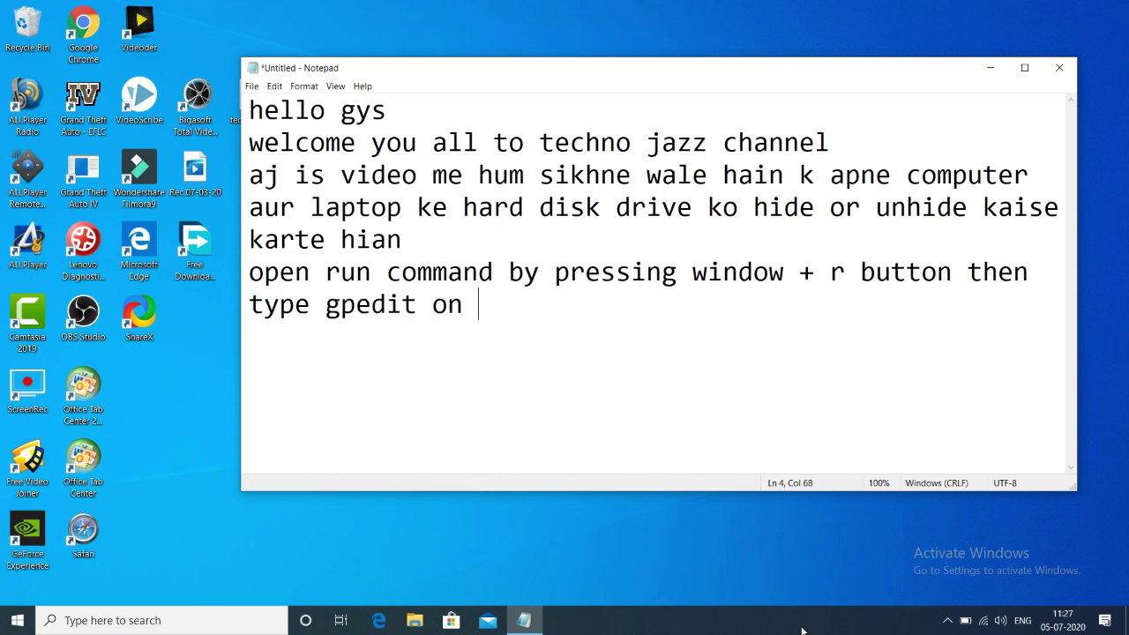
pyautogui.write('run command ')
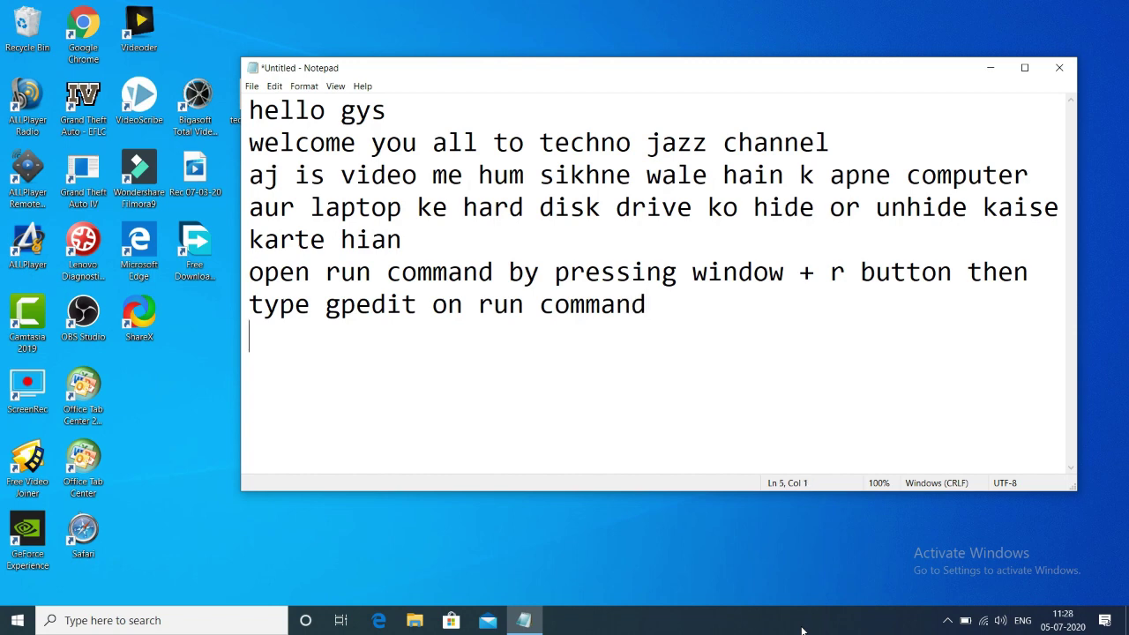
pyautogui.write('lets start')
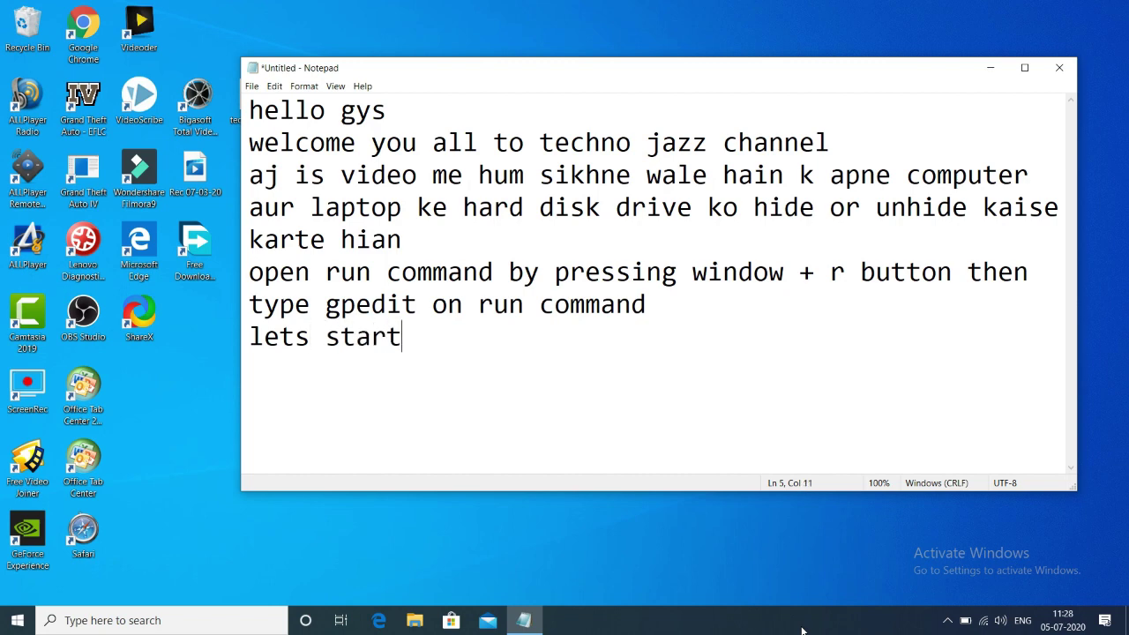
# Step: Open the Local Group Policy Editor by running gpedit.msc from the Run dialog
pyautogui.press('super+r')
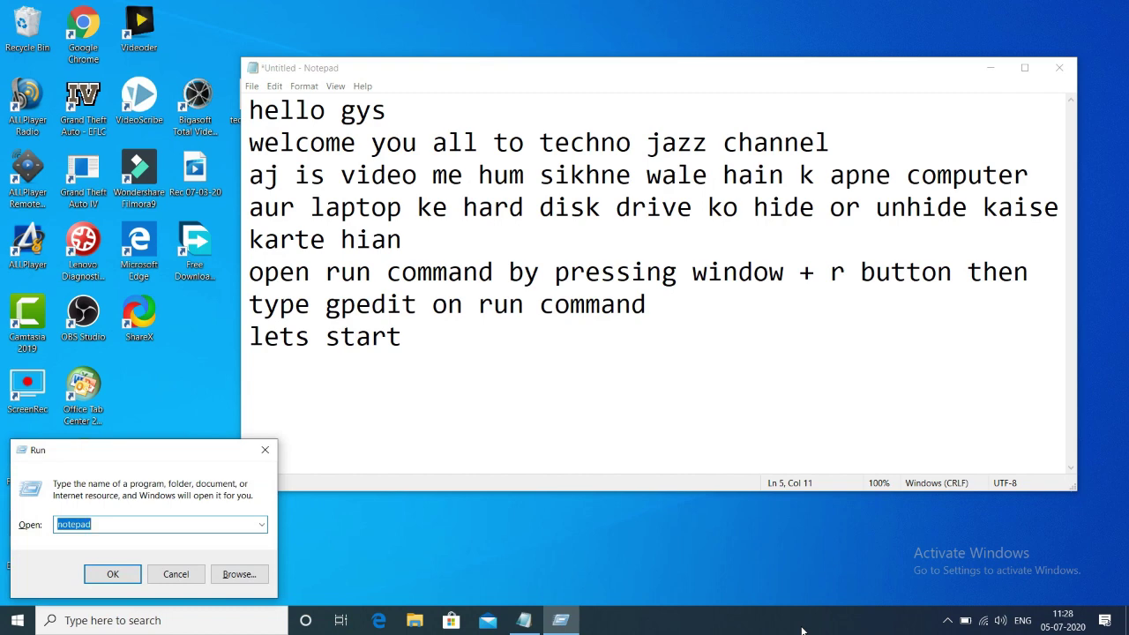
pyautogui.write('gp')
pyautogui.press('Down')
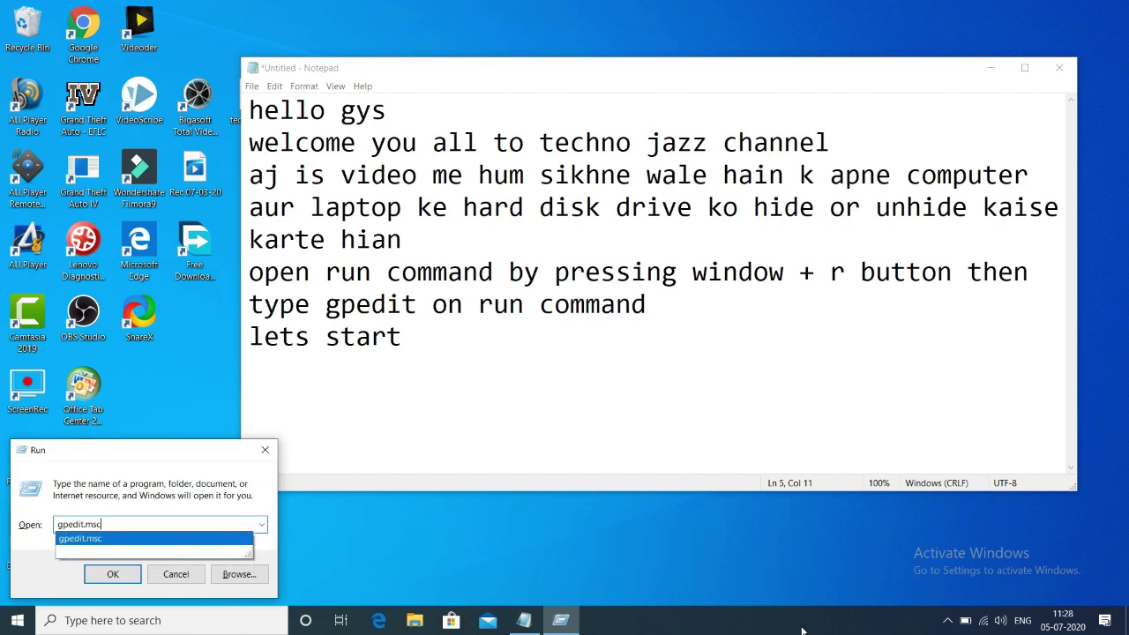
pyautogui.press('Return')
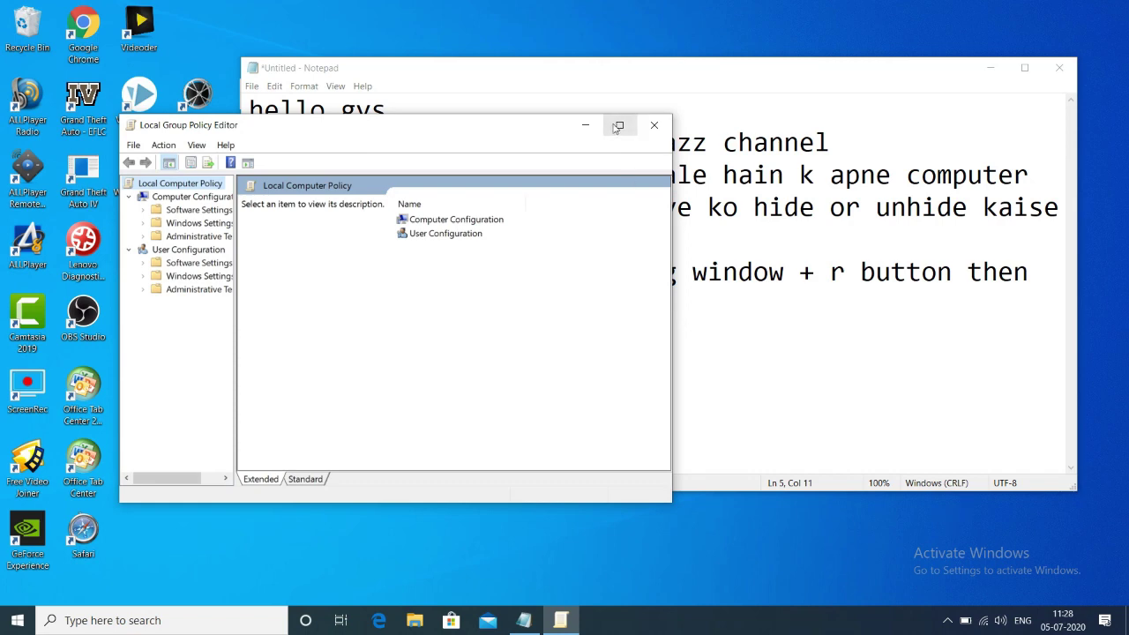
# Step: Switch to the Notepad note and add the line "pahle apko apne laptop ka drive show kar dete hain"
pyautogui.click(721, 359)
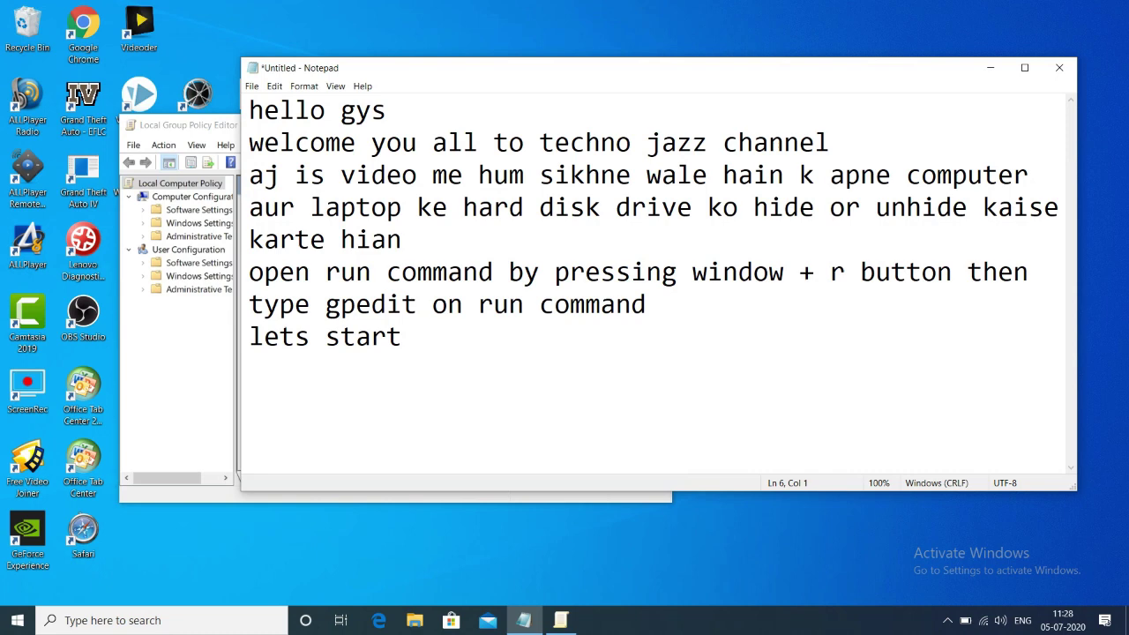
pyautogui.write('pahle ')
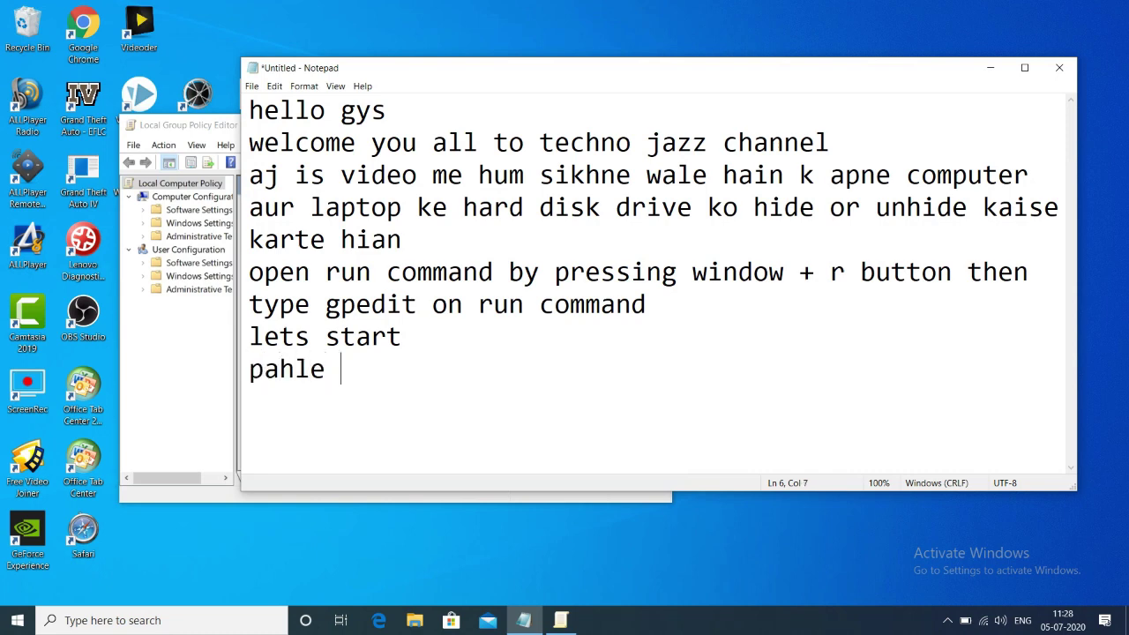
pyautogui.write('apko ')
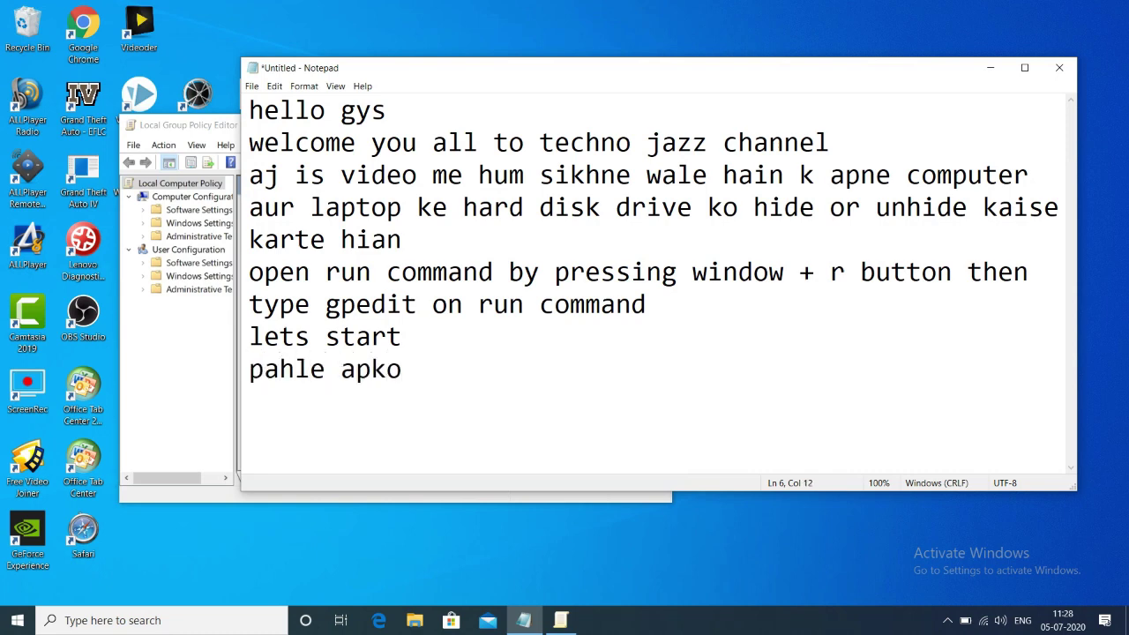
pyautogui.write('apne lap')
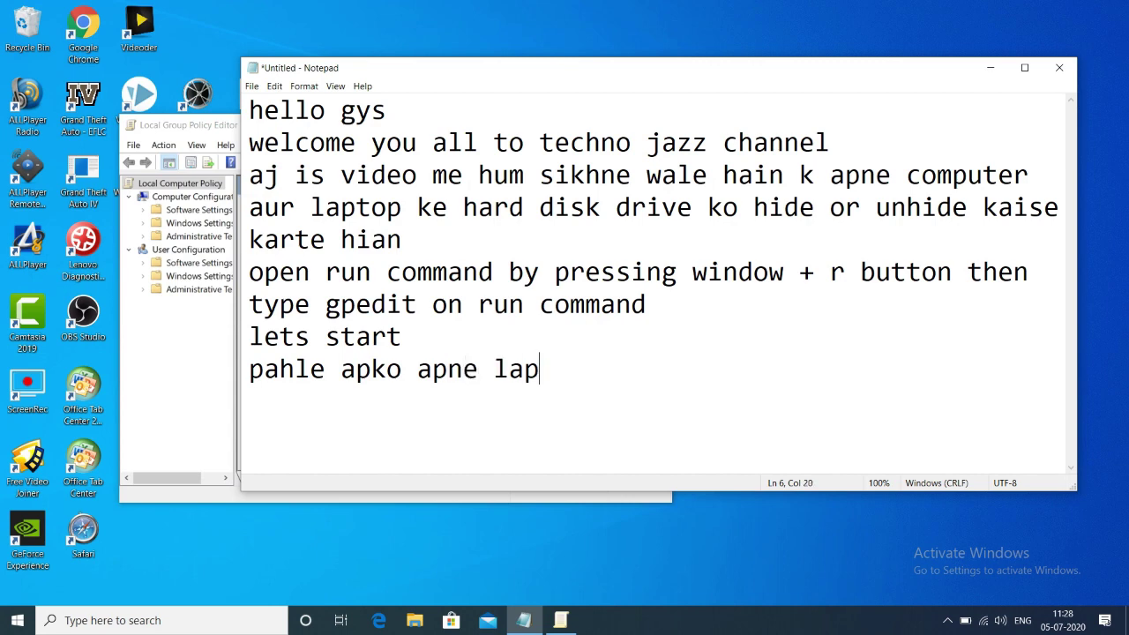
pyautogui.write('top ka')
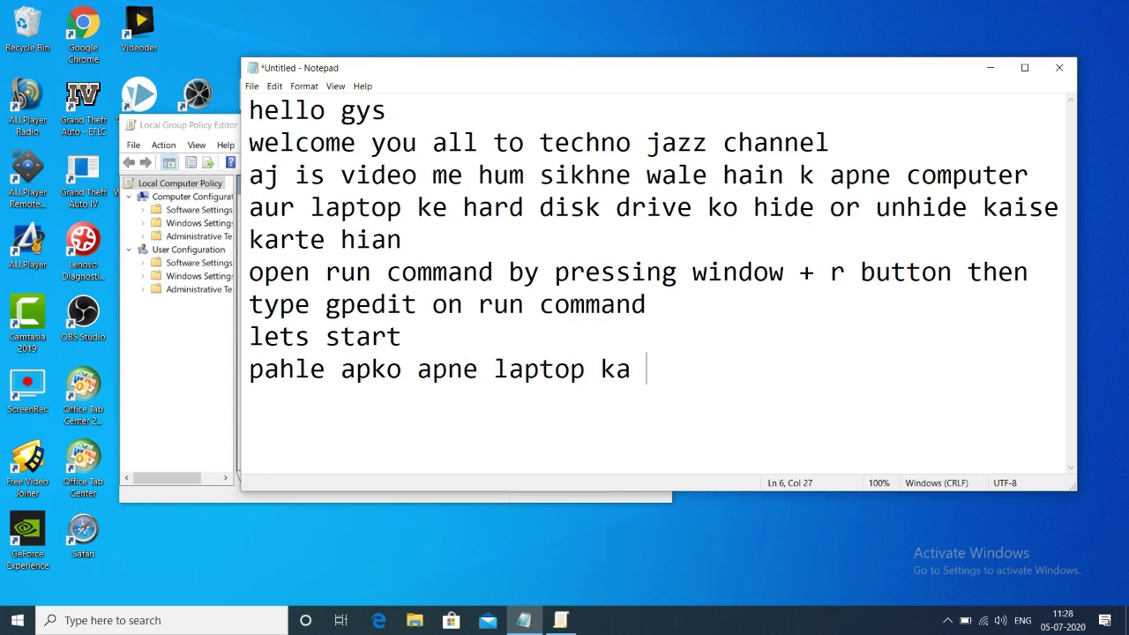
pyautogui.write(' drive s')
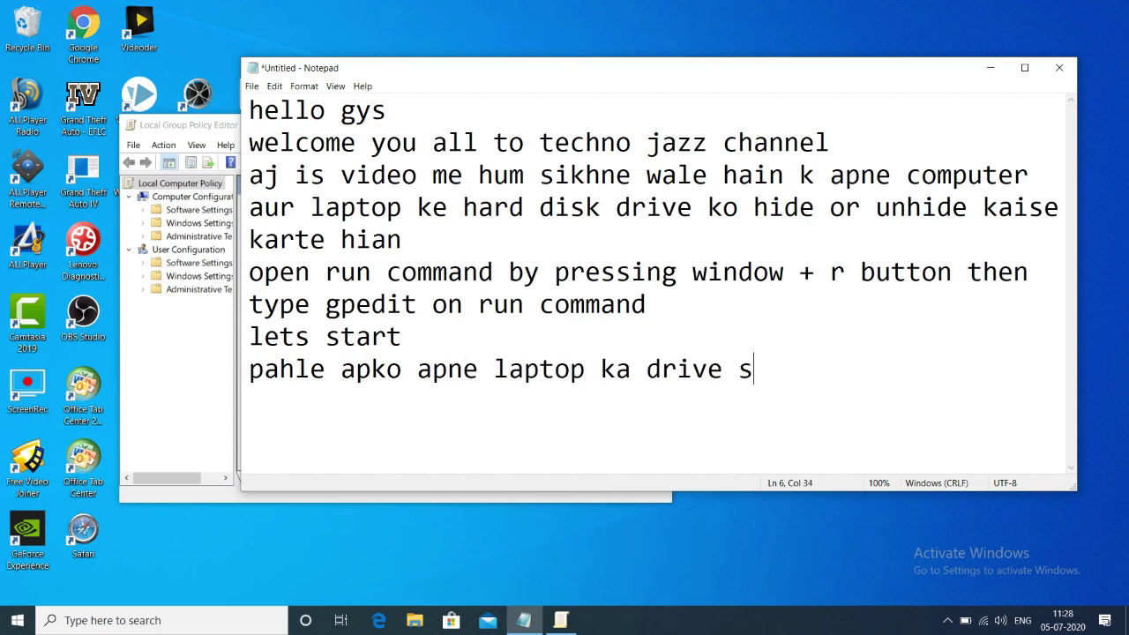
pyautogui.write('how ka')
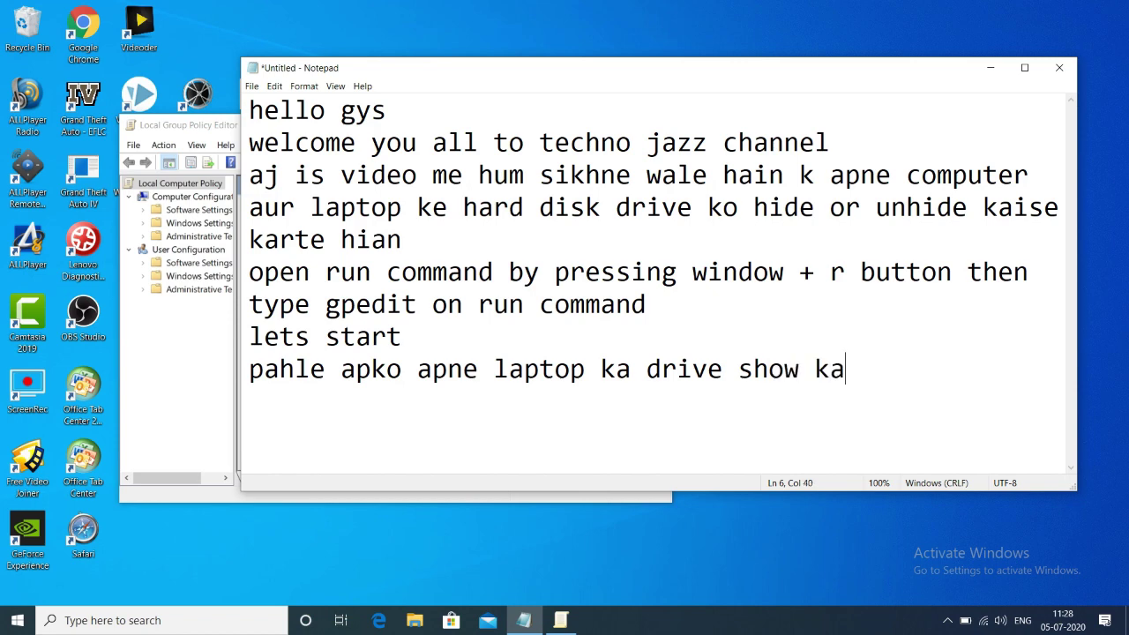
pyautogui.write('r dete h')
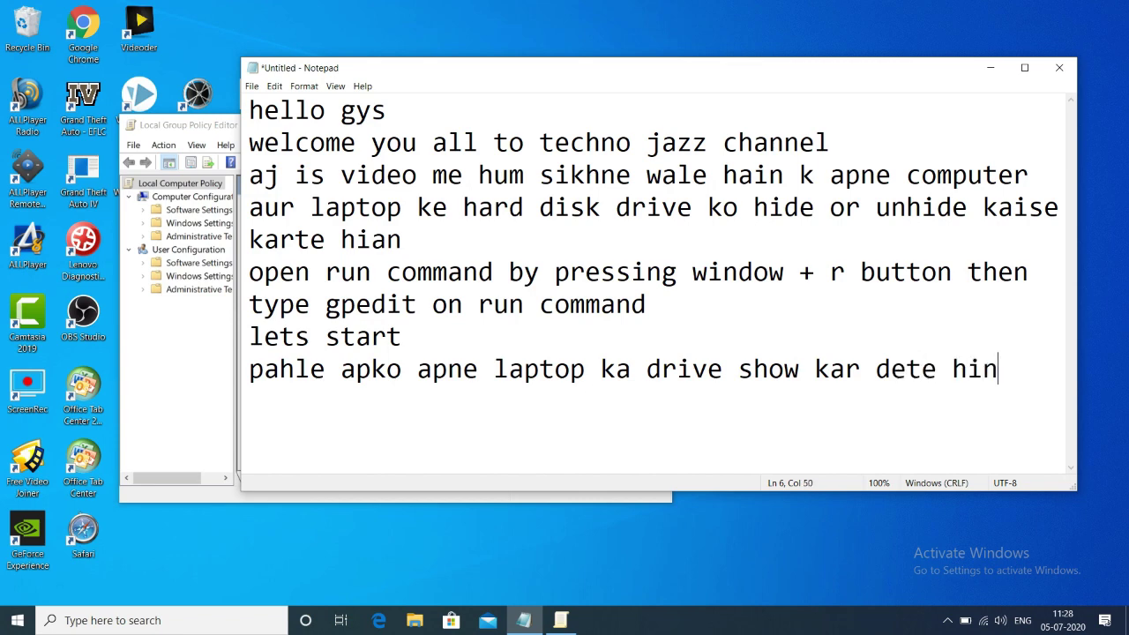
pyautogui.write('ain')
# Step: Switch to File Explorer to view the drives under This PC, and return to the Notepad note
pyautogui.click(415, 620)
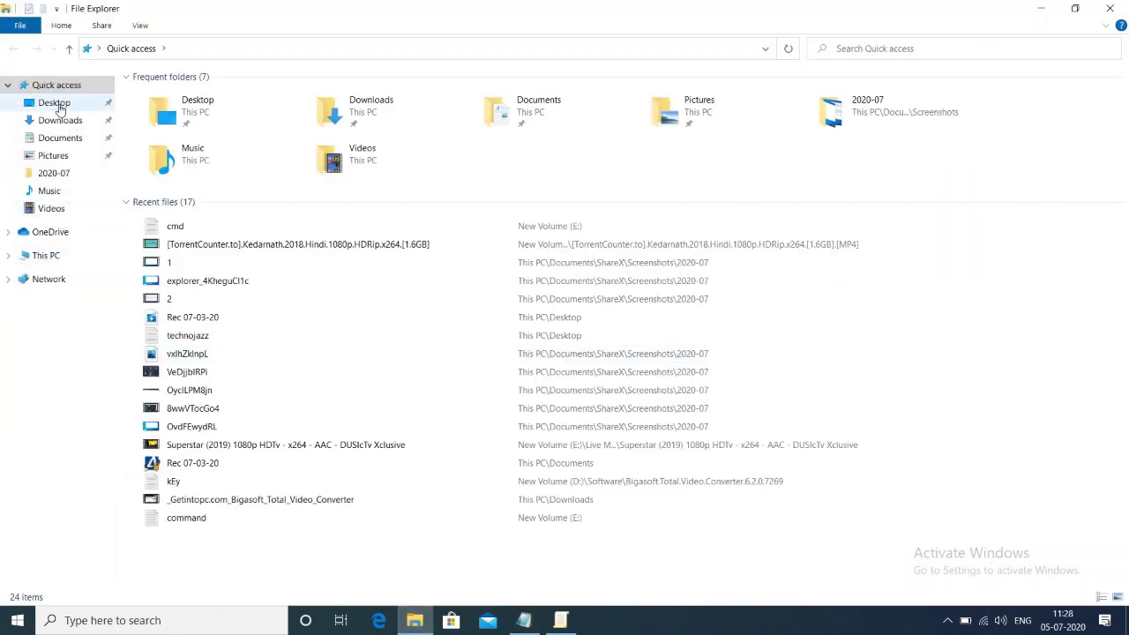
pyautogui.click(51, 255)
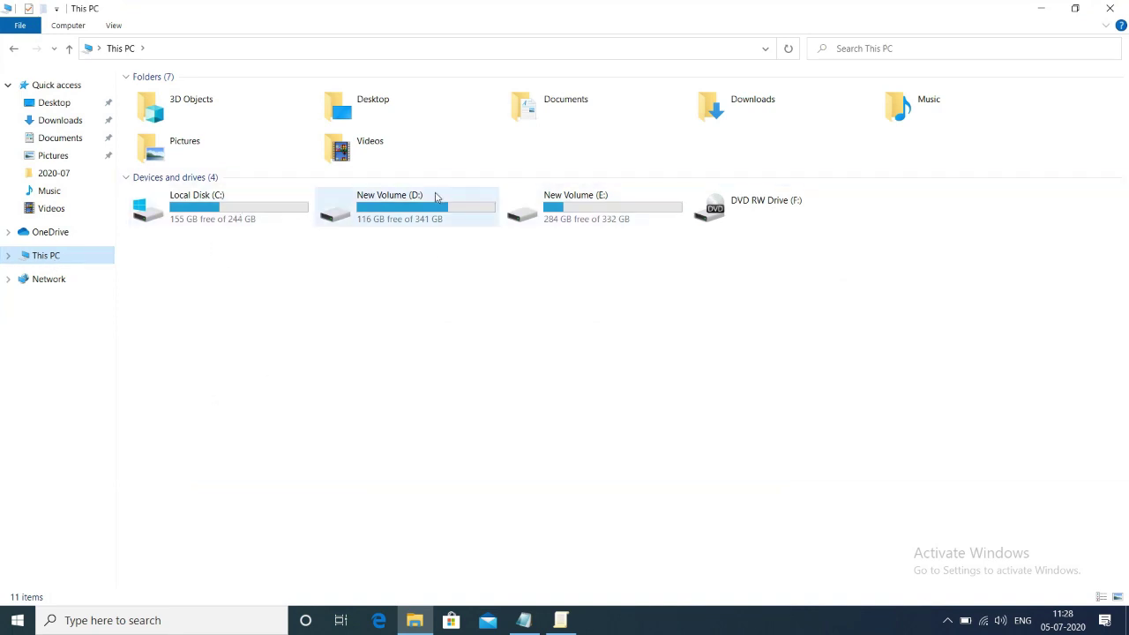
pyautogui.click(526, 622)
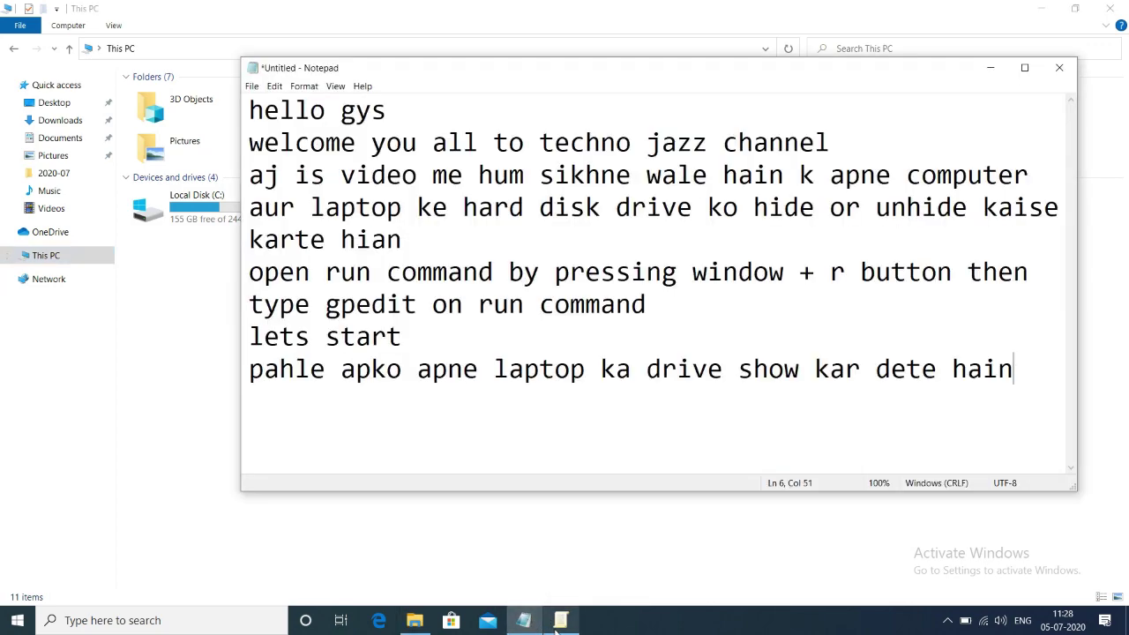
pyautogui.click(557, 628)
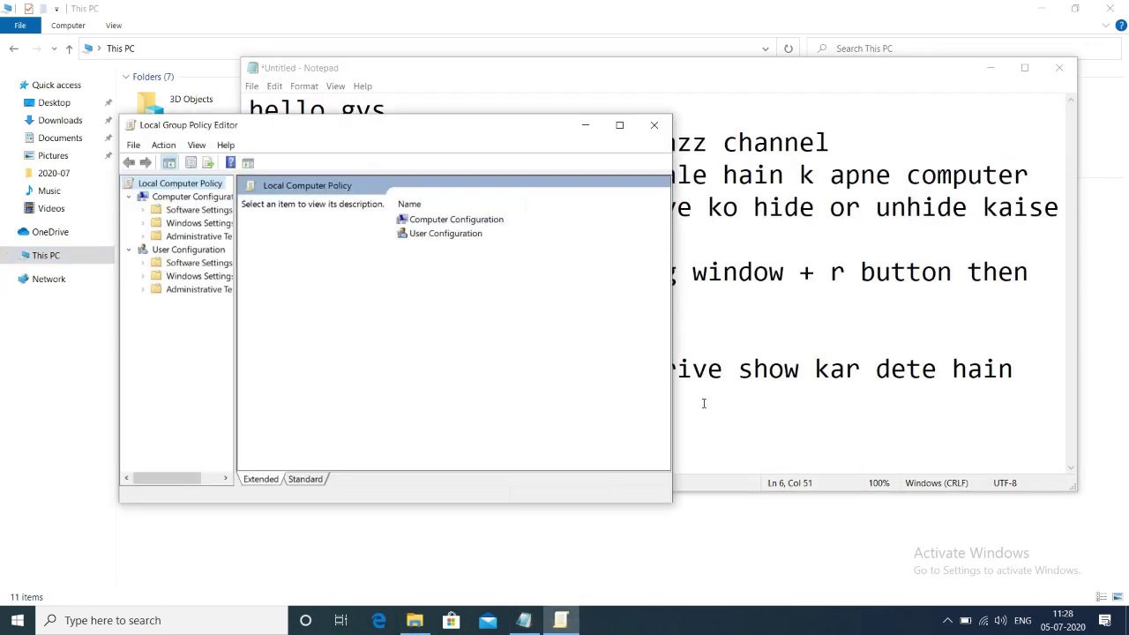
pyautogui.click(708, 403)
# Step: Add the lines "d drive ko hide karenge" and "okk" at the end of the note
pyautogui.click(1017, 370)
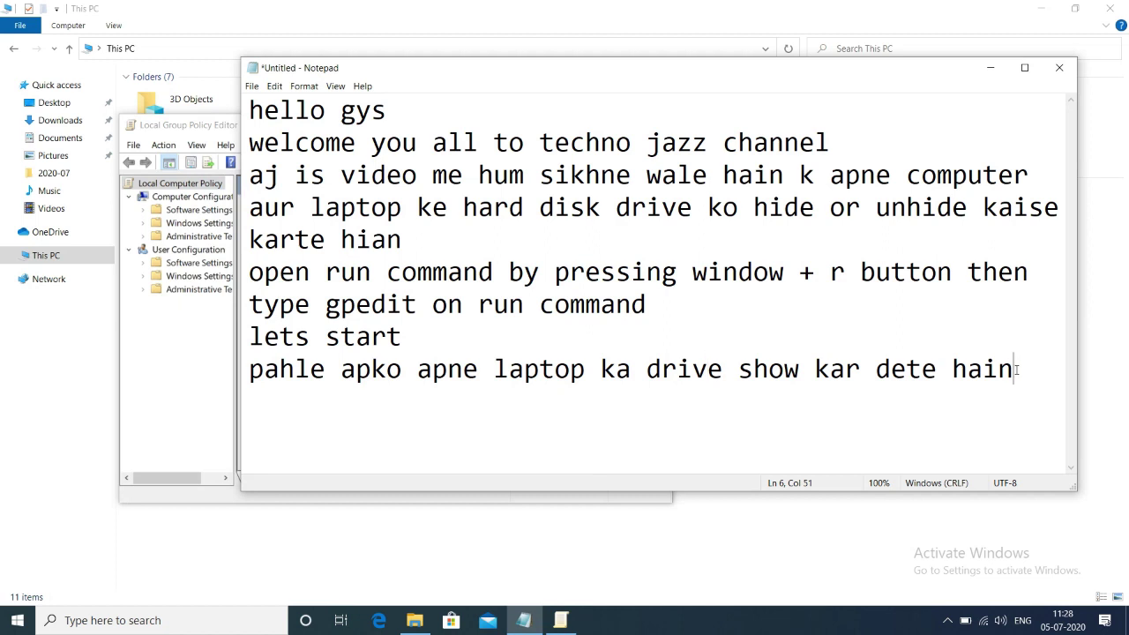
pyautogui.press('Return')
pyautogui.write('d drive ko ')
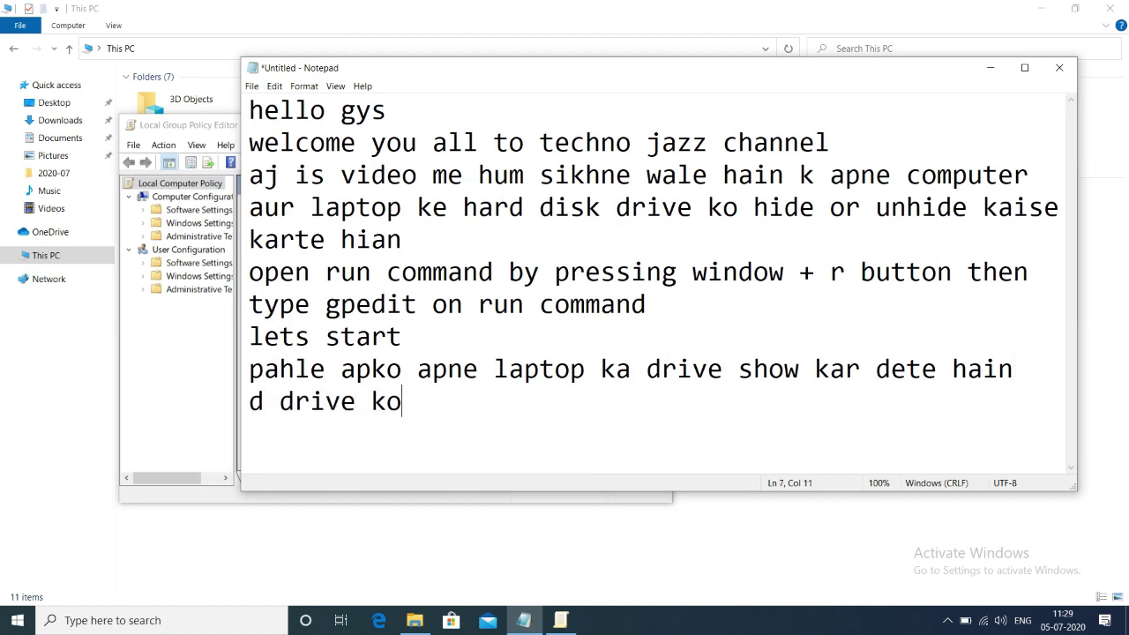
pyautogui.write('hide k')
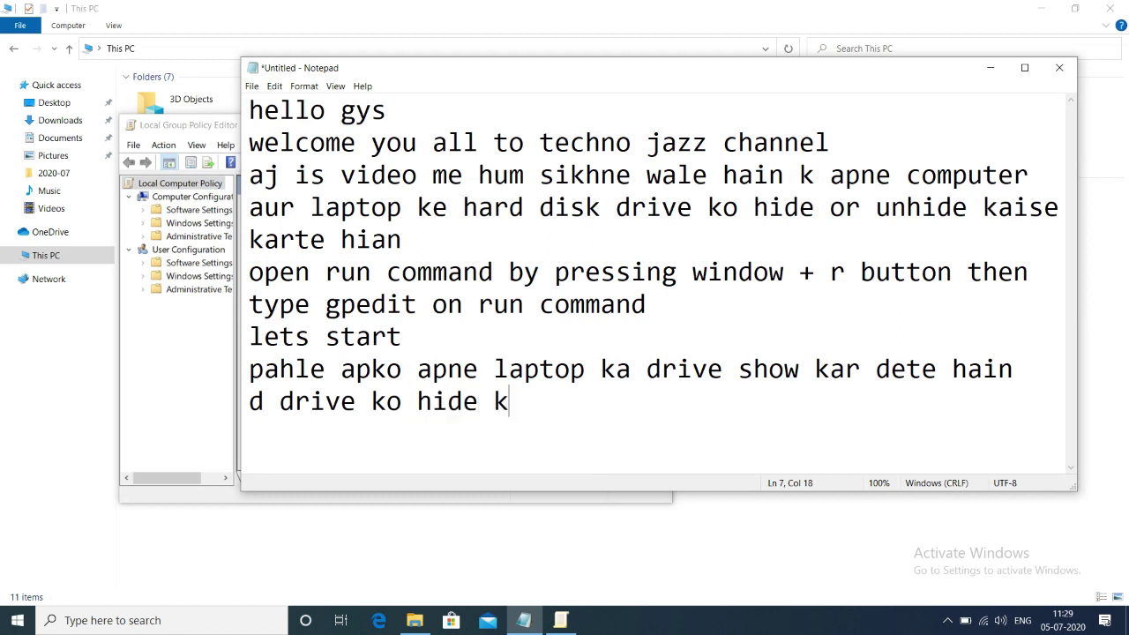
pyautogui.write('arenge ')
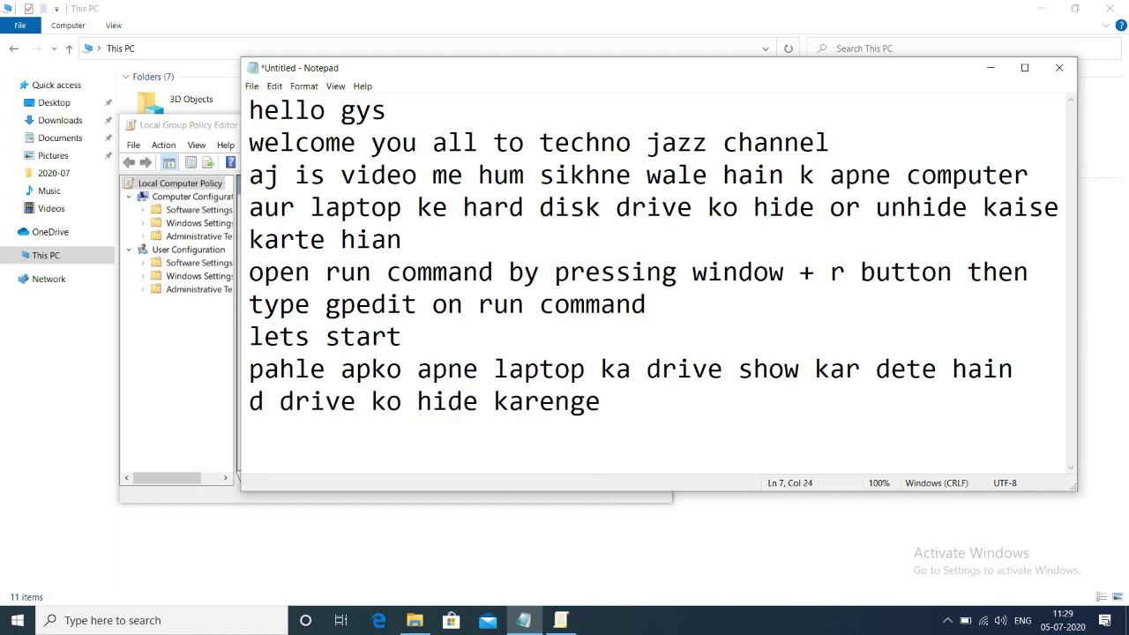
pyautogui.write('okk')
pyautogui.press('Return')
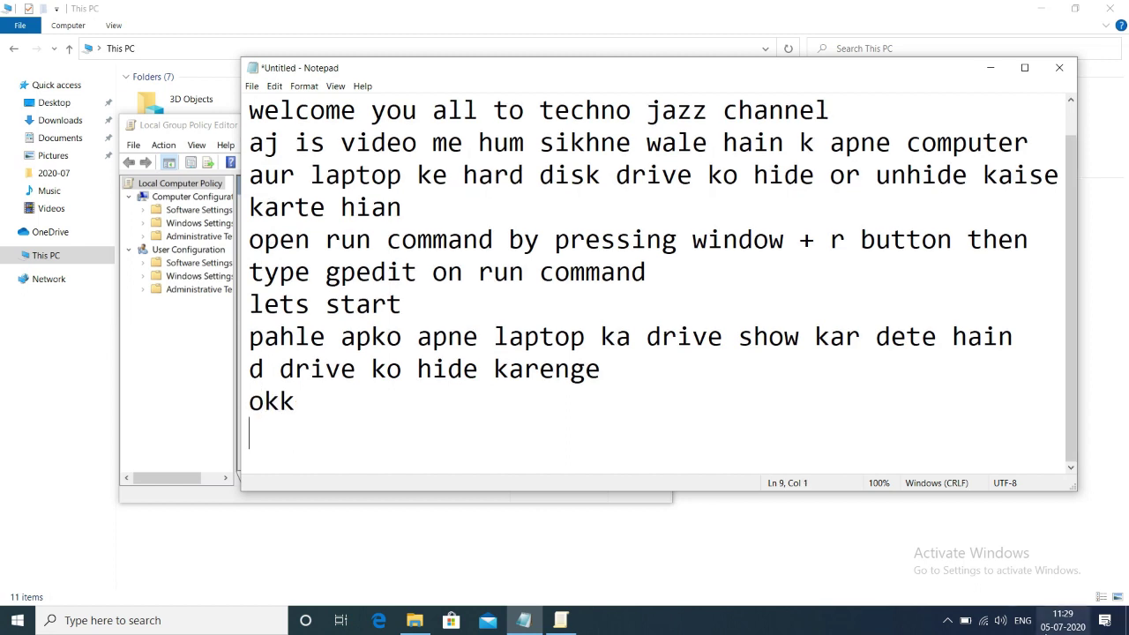
# Step: In the maximized Local Group Policy Editor, open File Explorer under User Configuration > Administrative Templates > Windows Components
pyautogui.click(414, 623)
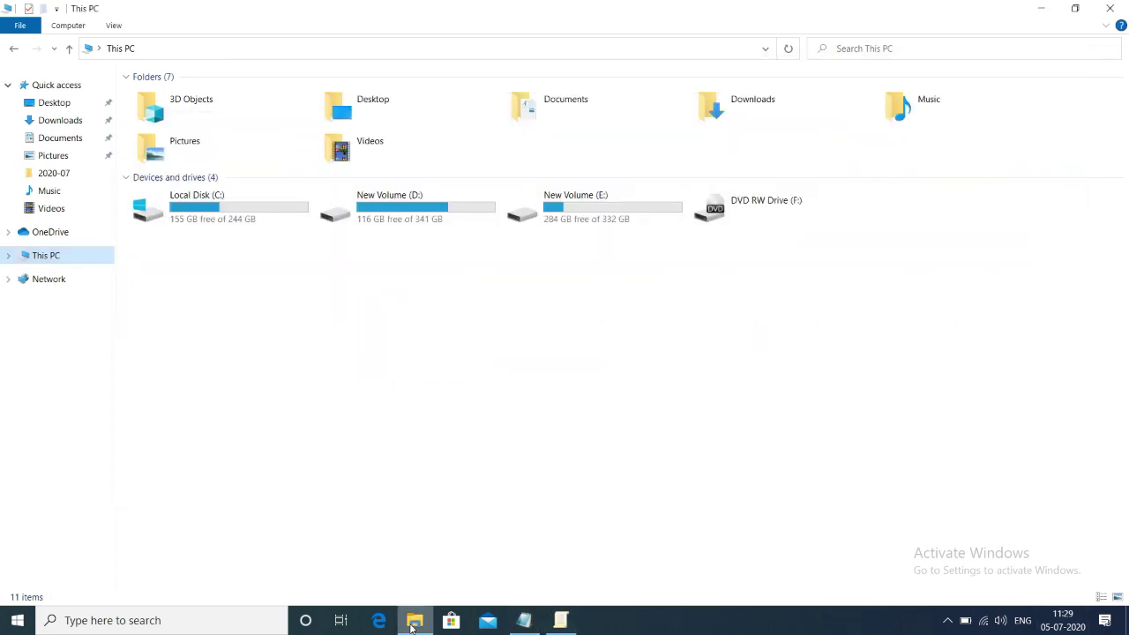
pyautogui.click(563, 620)
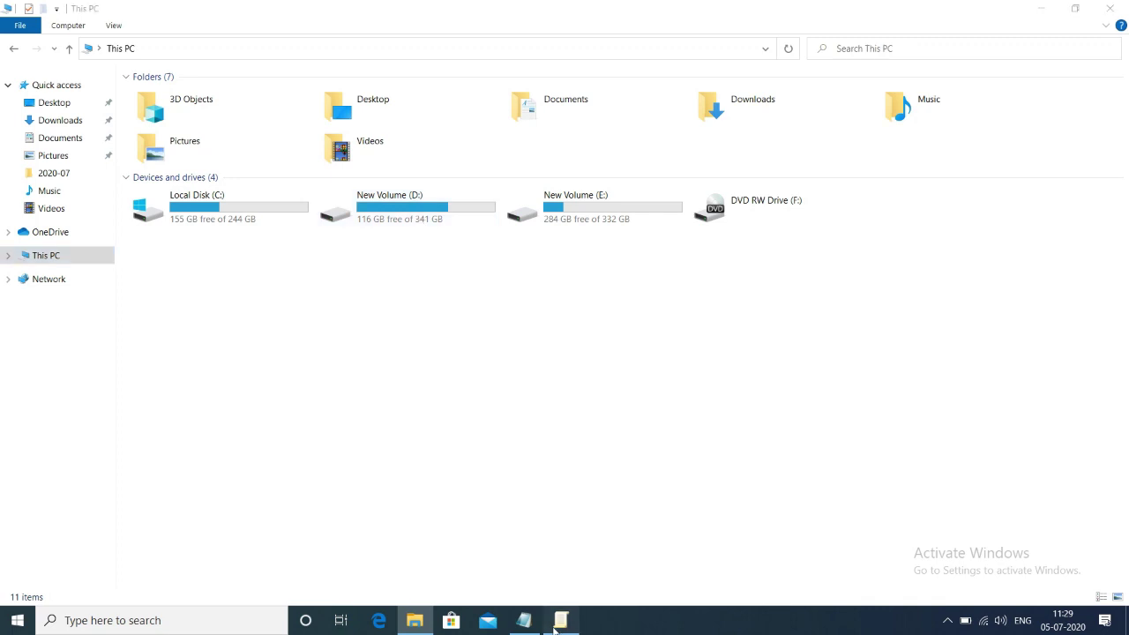
pyautogui.click(618, 125)
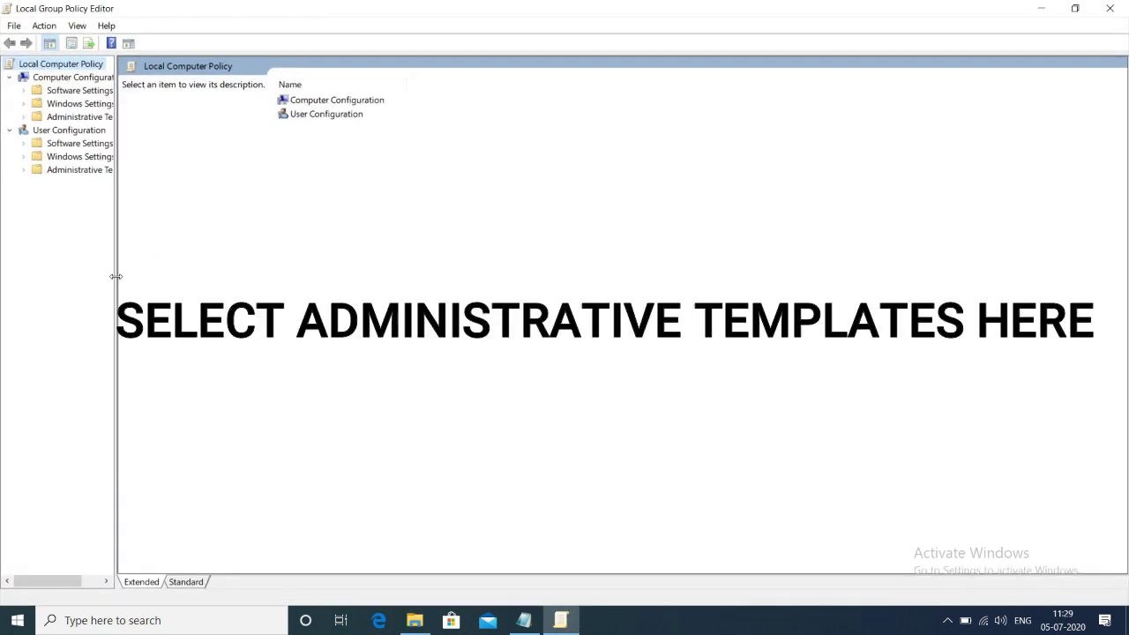
pyautogui.moveTo(115, 277); pyautogui.dragTo(165, 277)
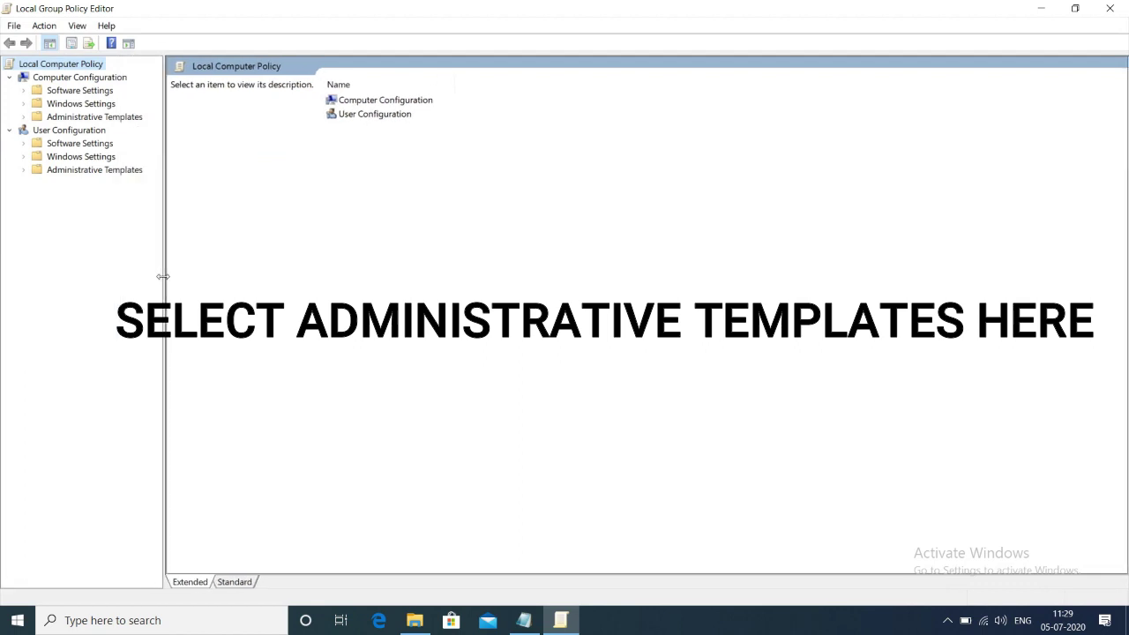
pyautogui.doubleClick(35, 173)
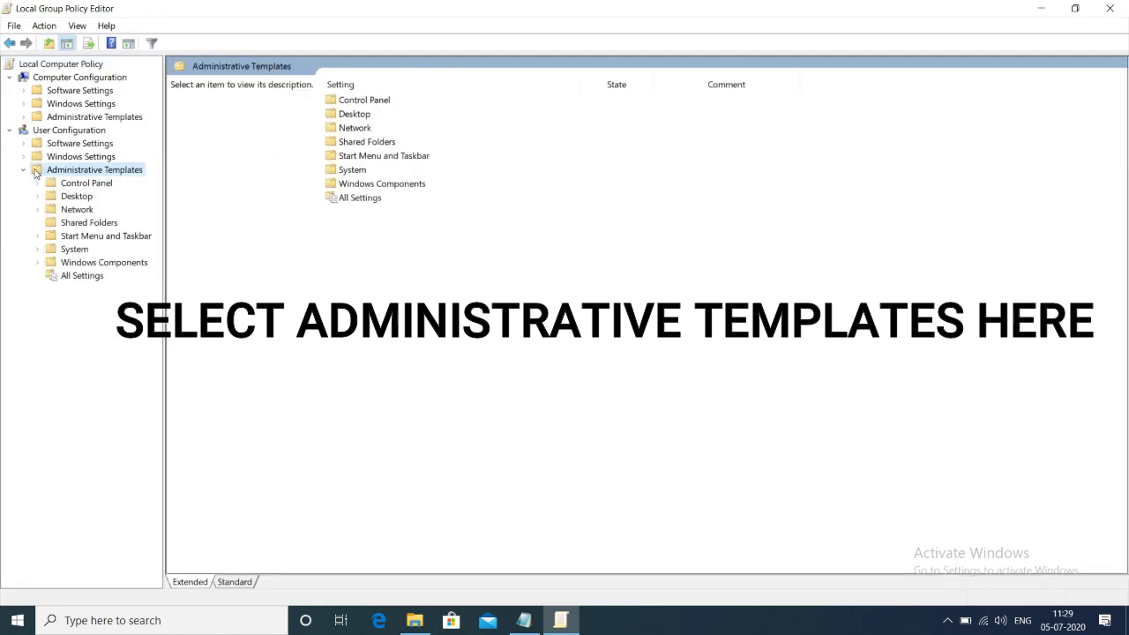
pyautogui.doubleClick(63, 264)
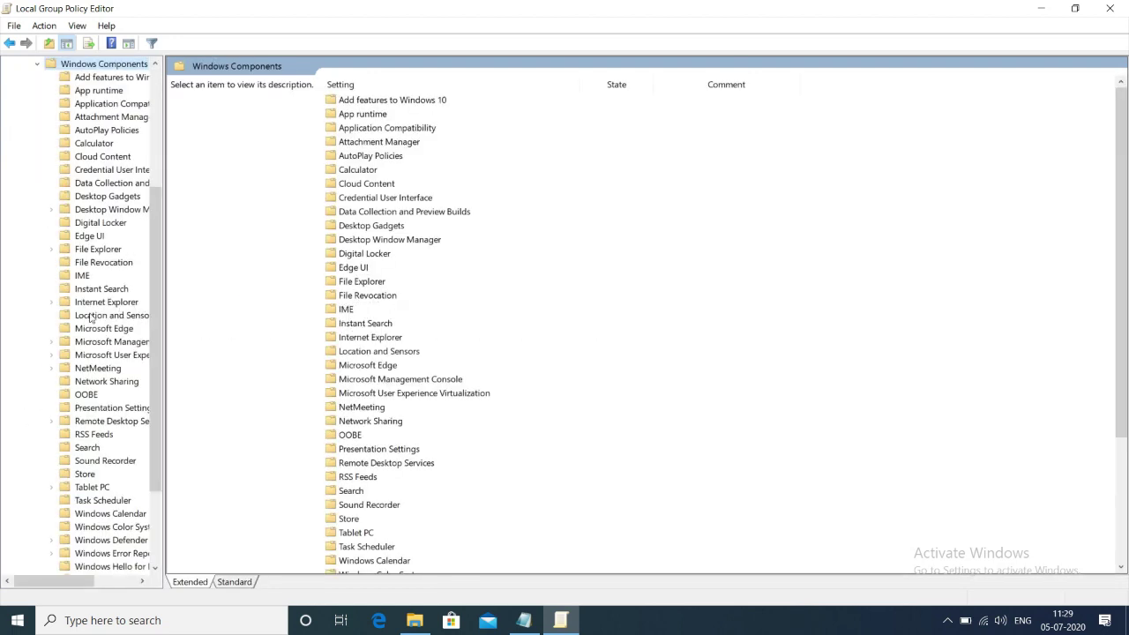
pyautogui.doubleClick(91, 250)
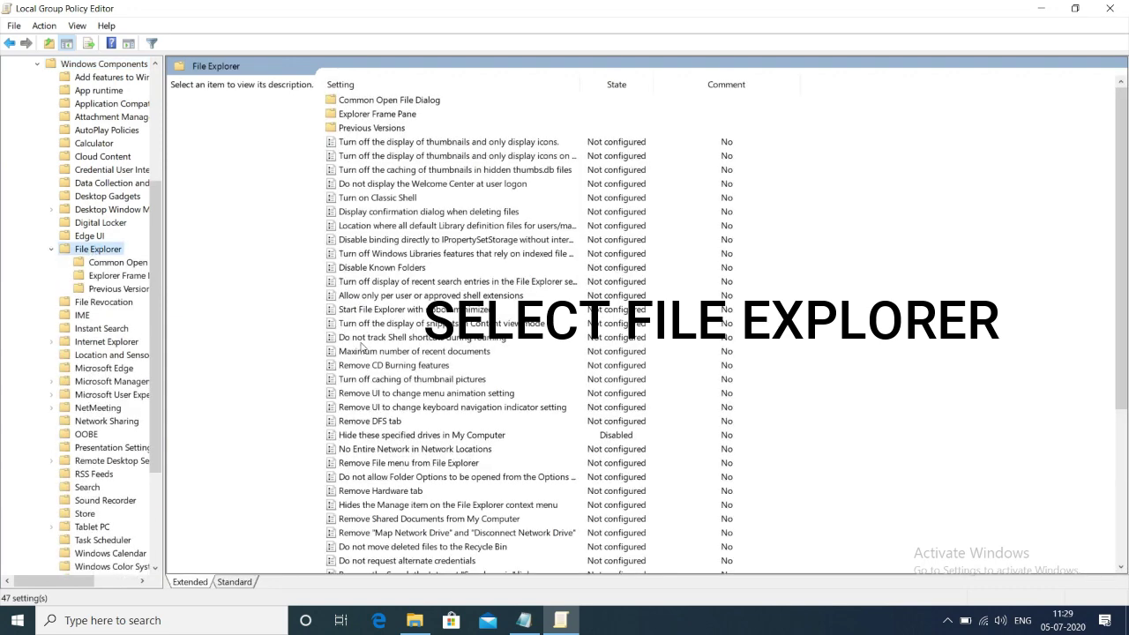
# Step: Enable the policy "Hide these specified drives in My Computer" with "Restrict D drive only", apply it, and refresh This PC in File Explorer
pyautogui.doubleClick(353, 438)
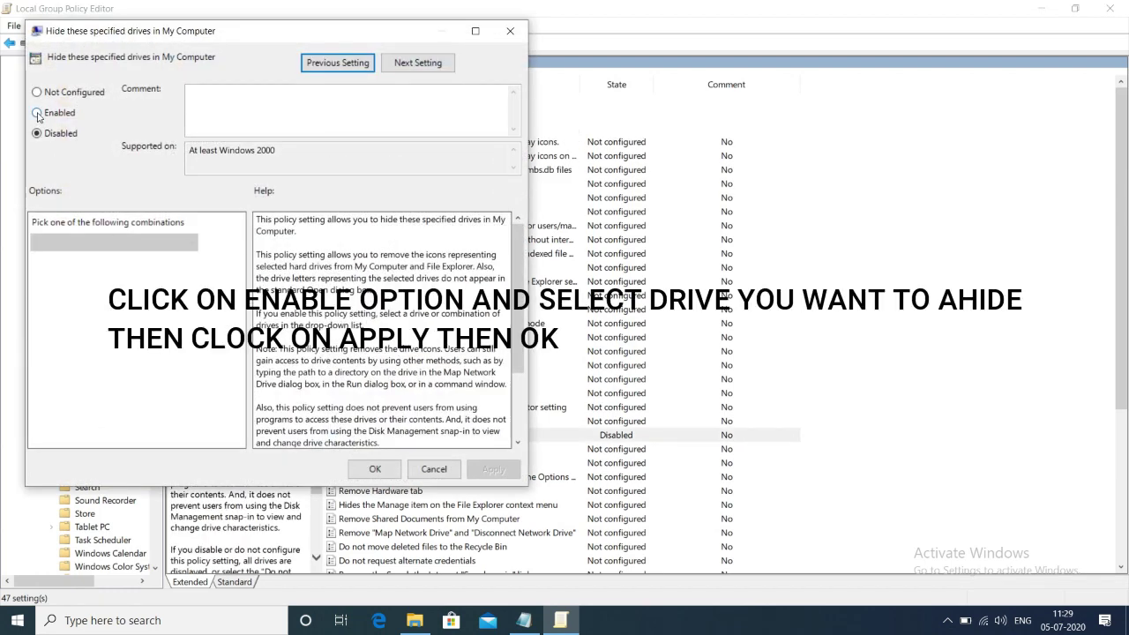
pyautogui.click(38, 114)
pyautogui.click(54, 247)
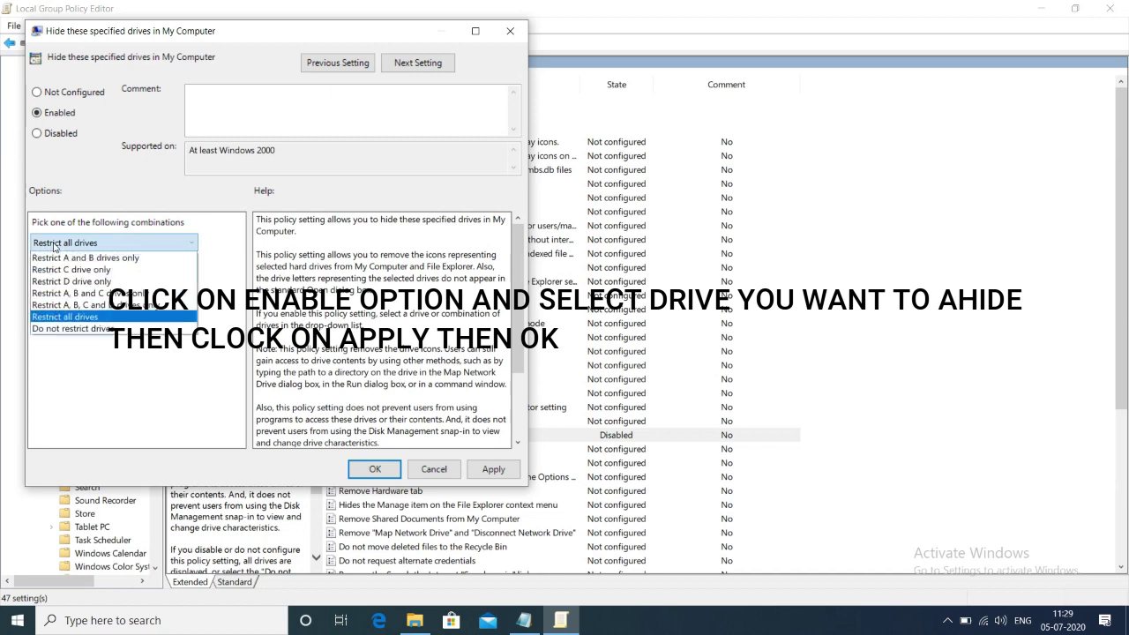
pyautogui.click(54, 282)
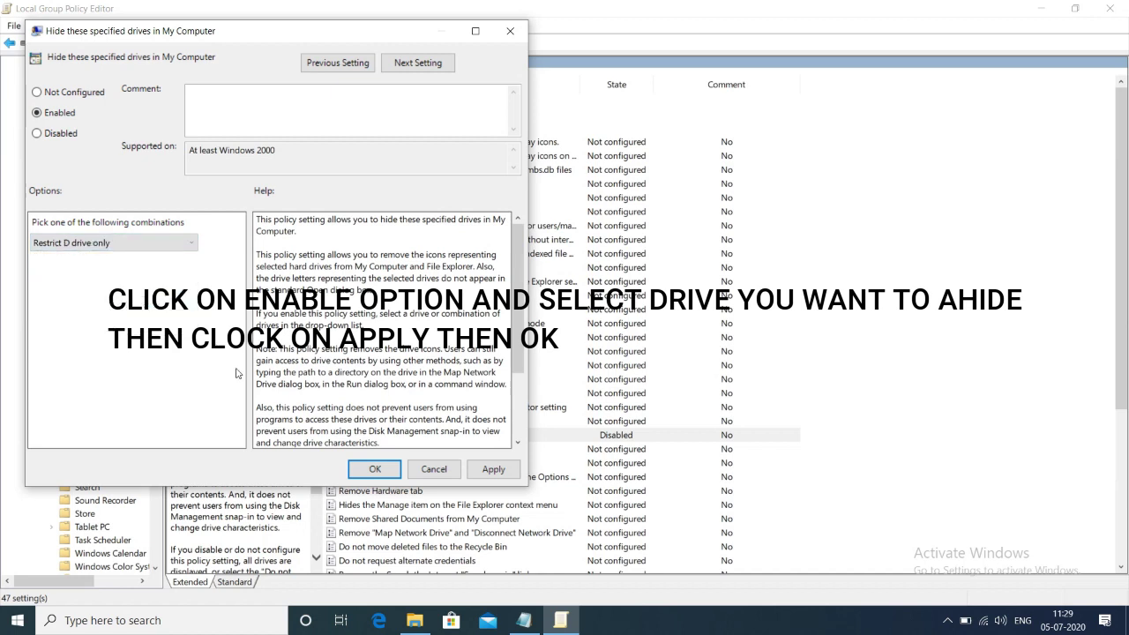
pyautogui.click(494, 470)
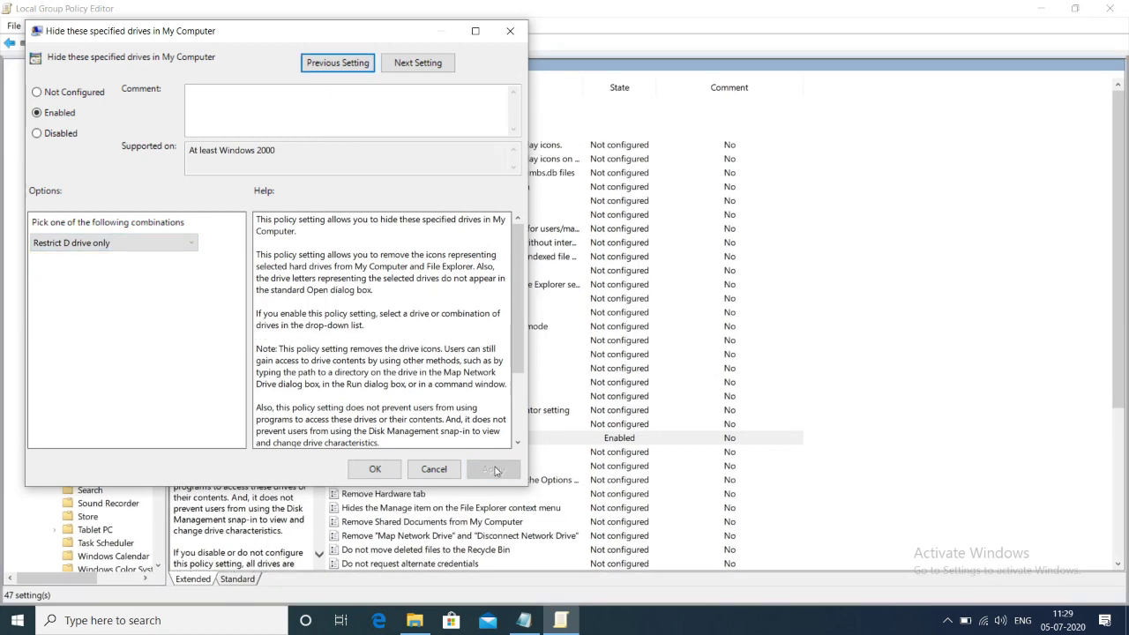
pyautogui.click(376, 470)
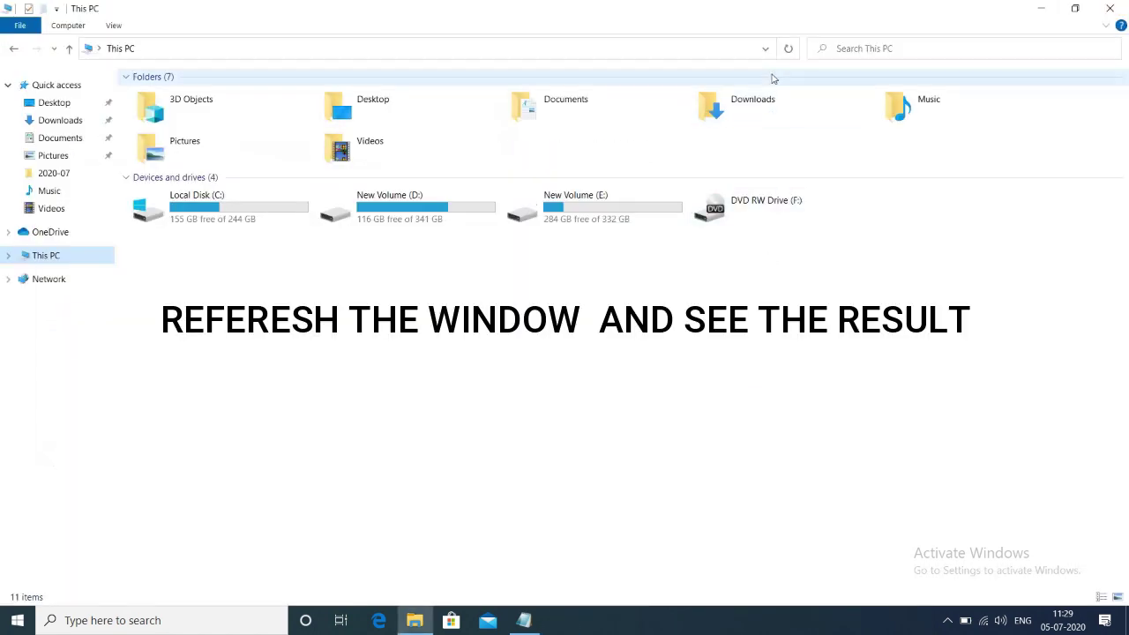
pyautogui.click(788, 51)
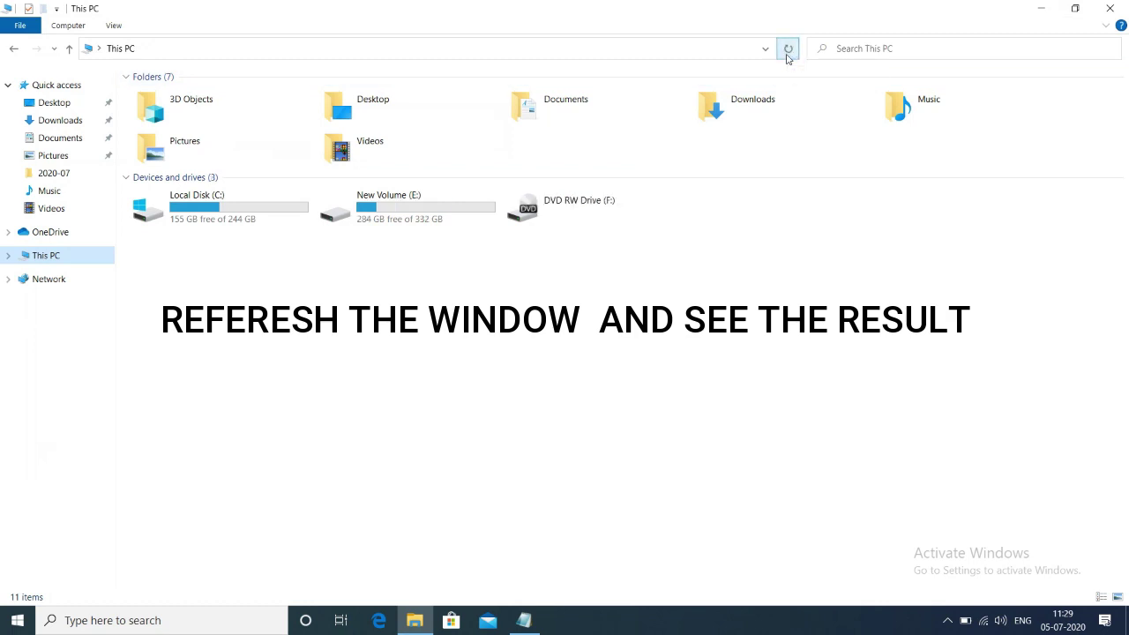
# Step: Return to the Notepad note and add the line "d drive hide ho chuka hai" at its end
pyautogui.click(524, 620)
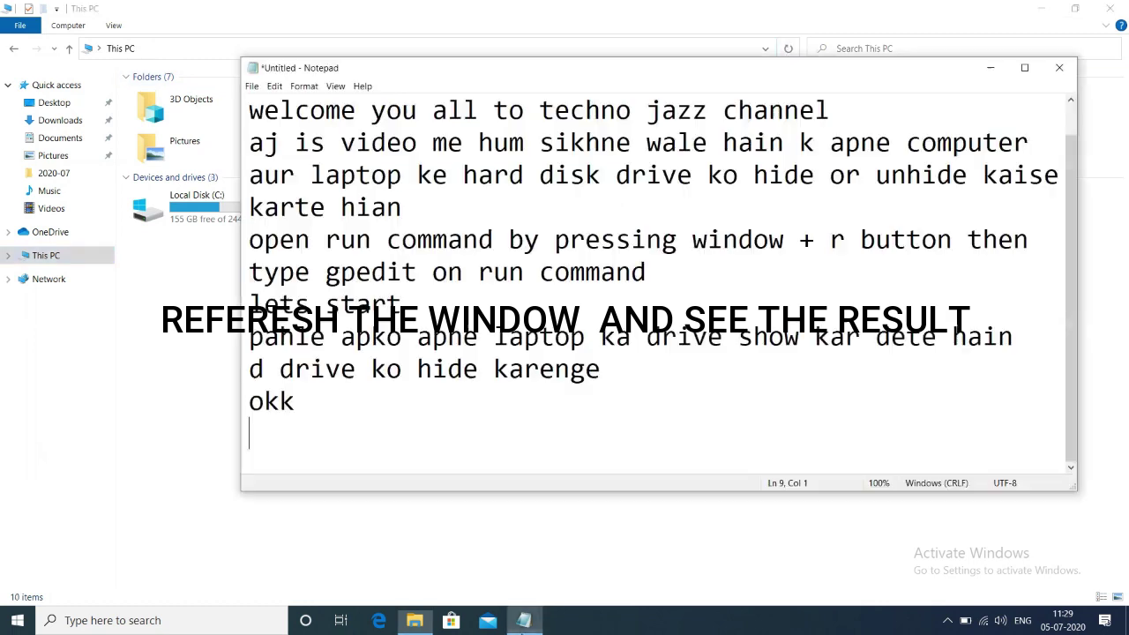
pyautogui.write('d d')
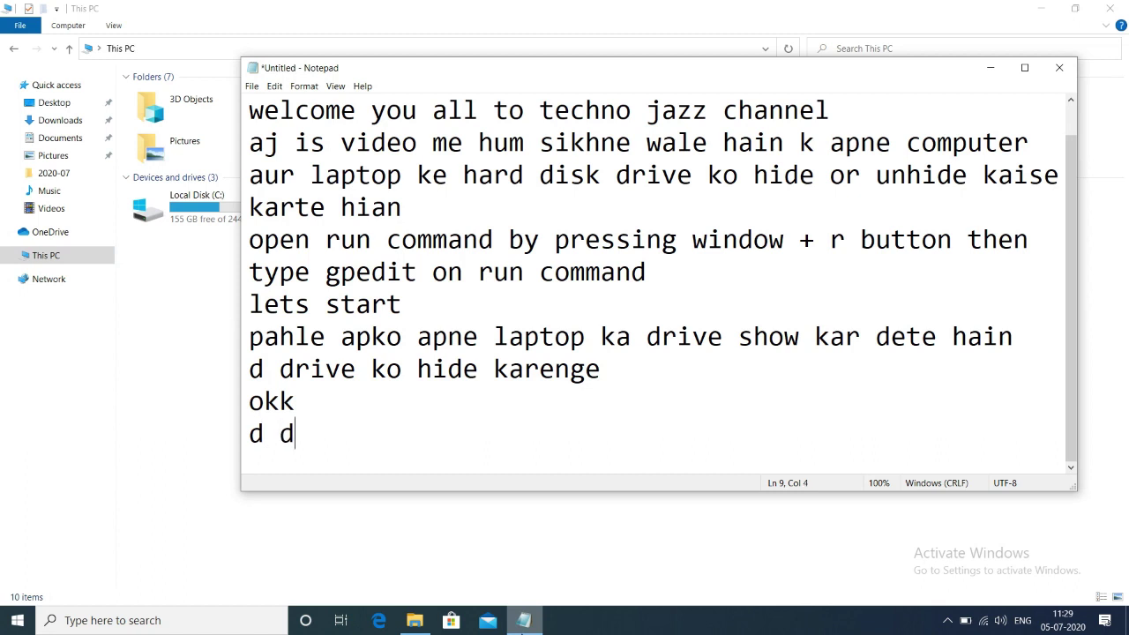
pyautogui.write('rive hid')
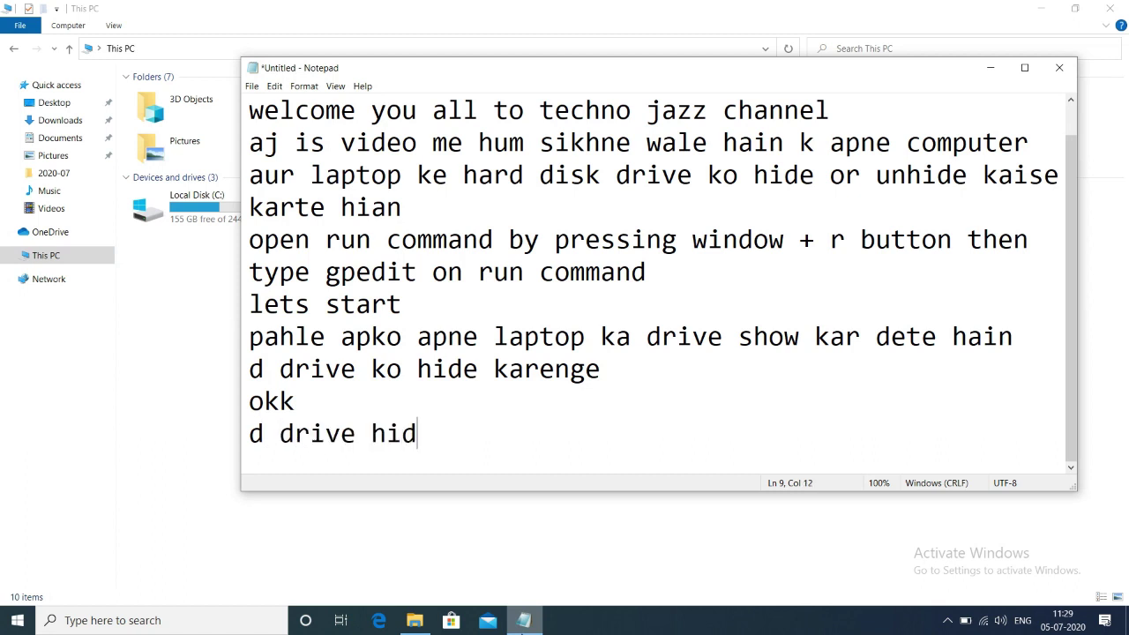
pyautogui.write('e ho chuka hai')
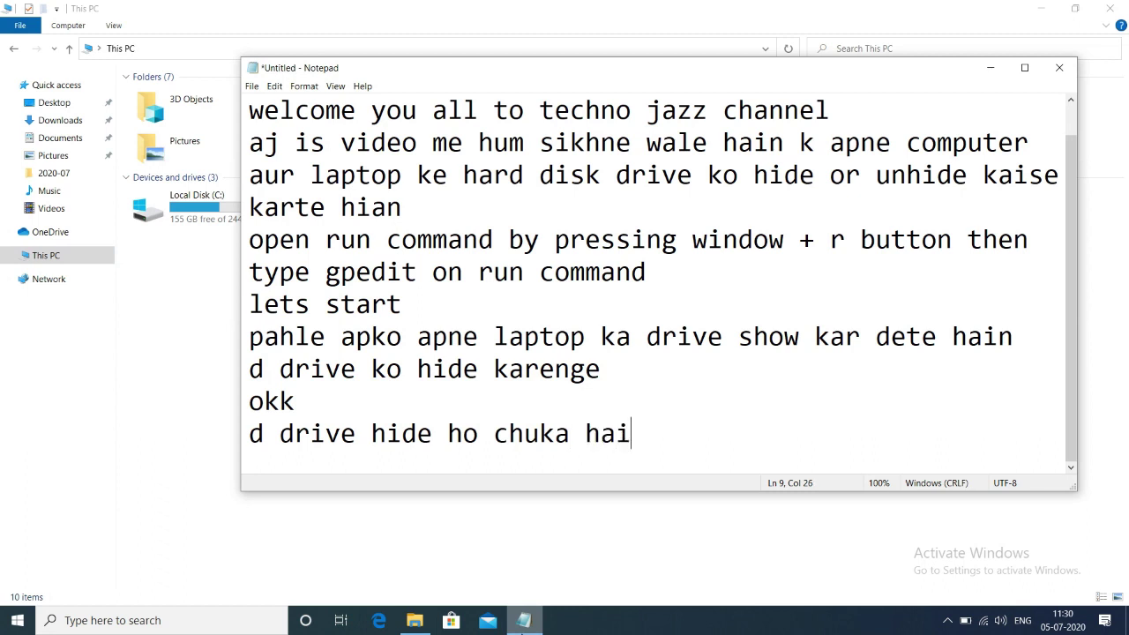
pyautogui.press('Return')
# Step: Add the line "ab uuhide karne ka bhi same process hai" to the note
pyautogui.write('ab u')
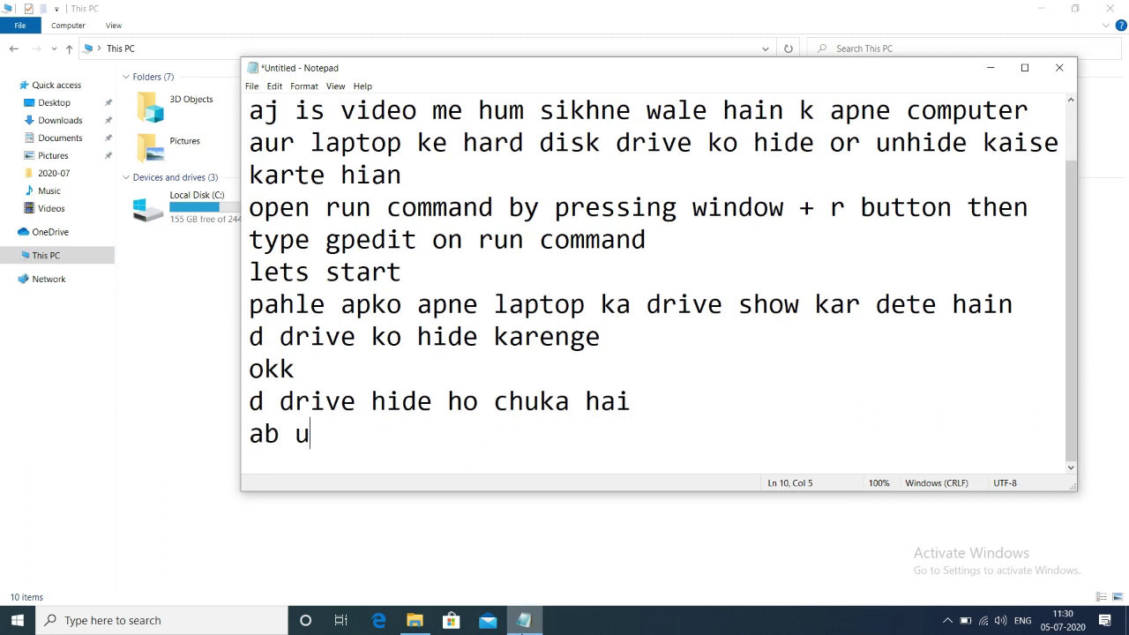
pyautogui.write('ndide')
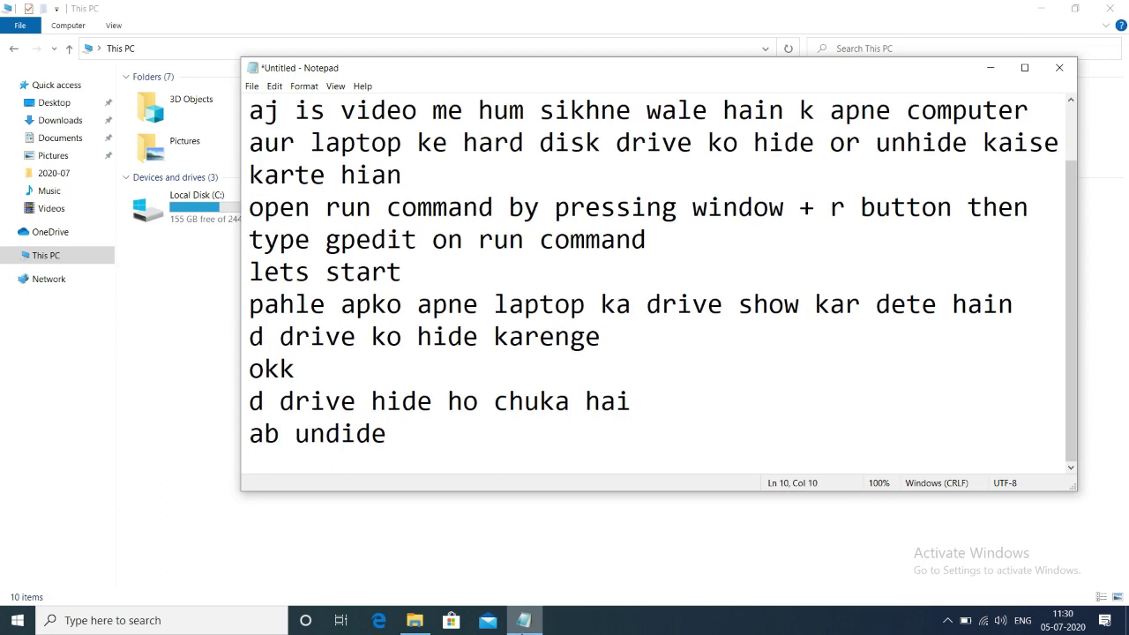
pyautogui.press('BackSpace')
pyautogui.press('BackSpace')
pyautogui.press('BackSpace')
pyautogui.press('BackSpace')
pyautogui.press('BackSpace')
pyautogui.write('u')
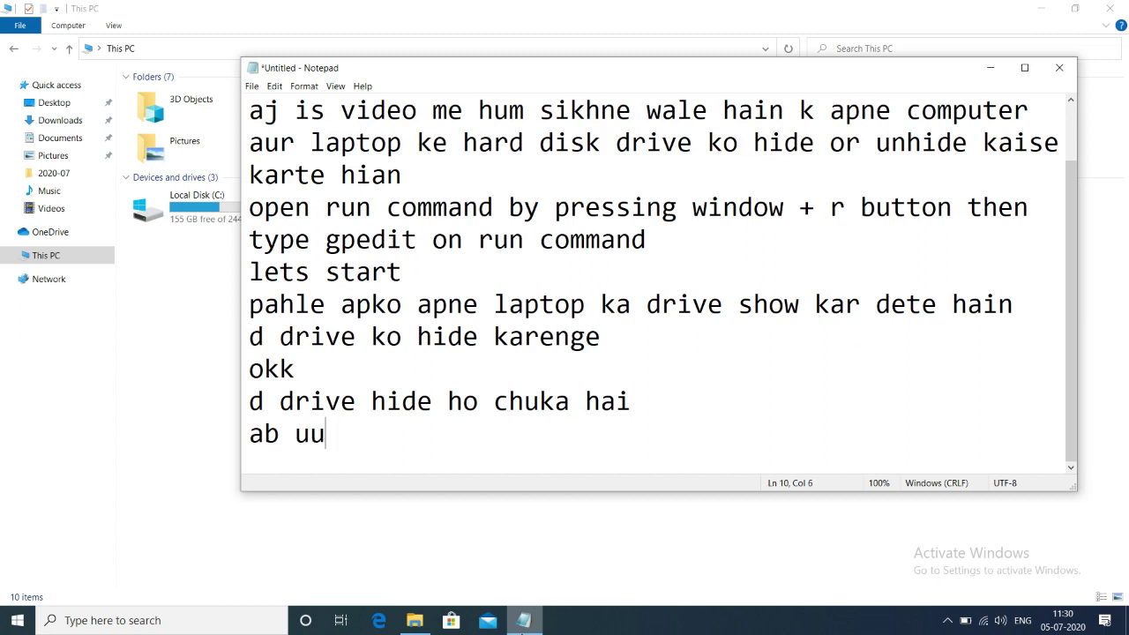
pyautogui.write('hide karn')
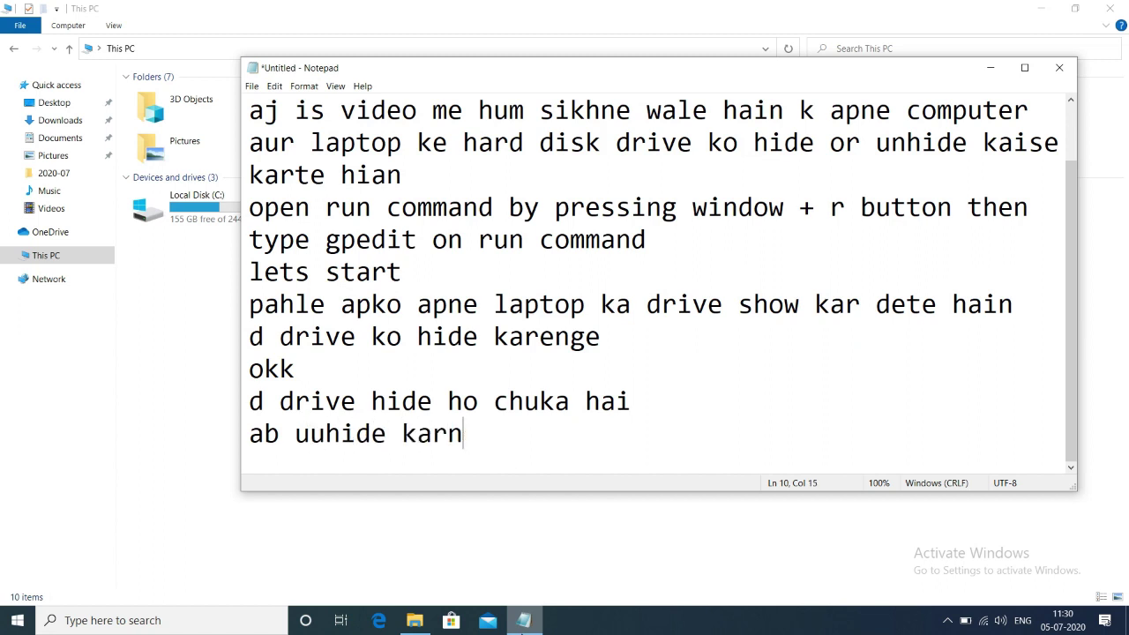
pyautogui.write('e ka bhi sa')
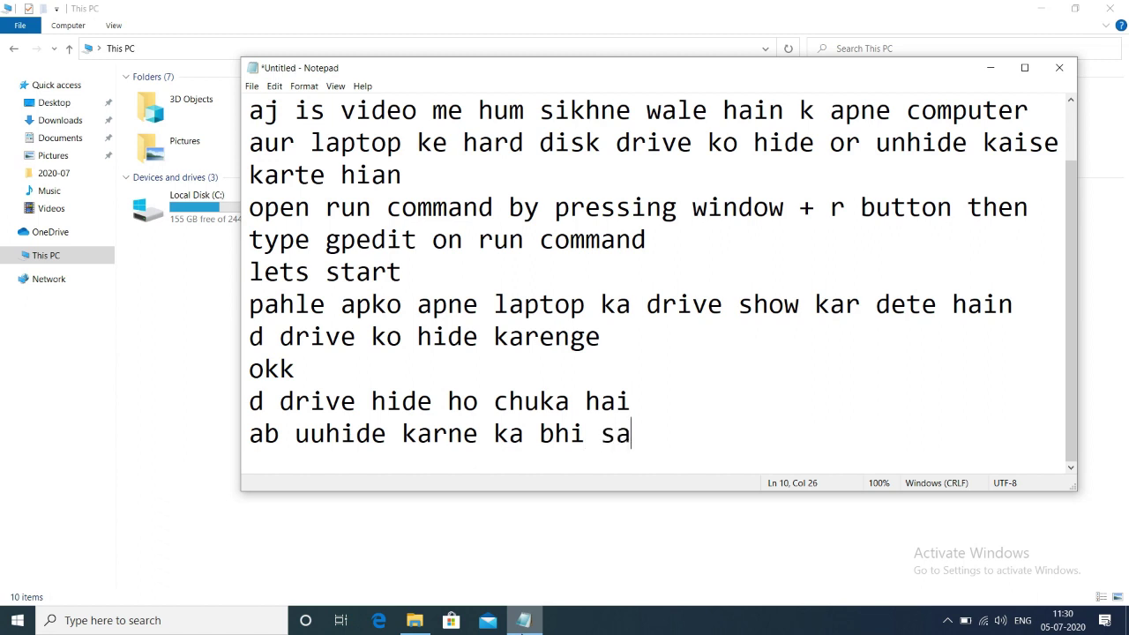
pyautogui.write('me pr')
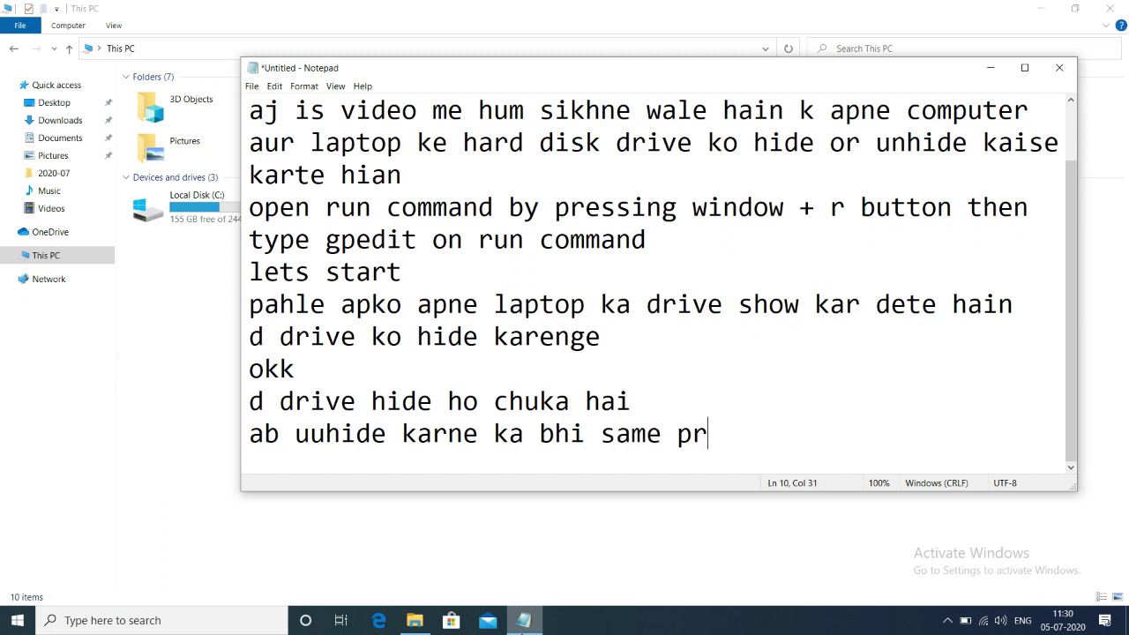
pyautogui.write('ocess hai')
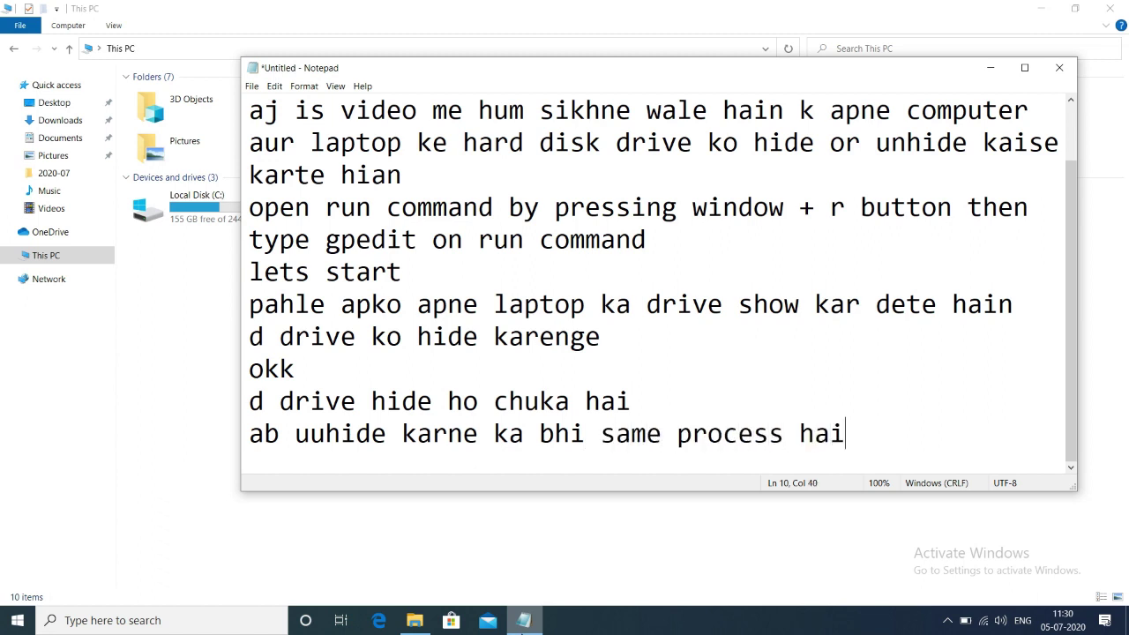
pyautogui.press('Return')
# Step: Add the line "bus disable kar dena hai then apply and okk" to the note
pyautogui.write('bus')
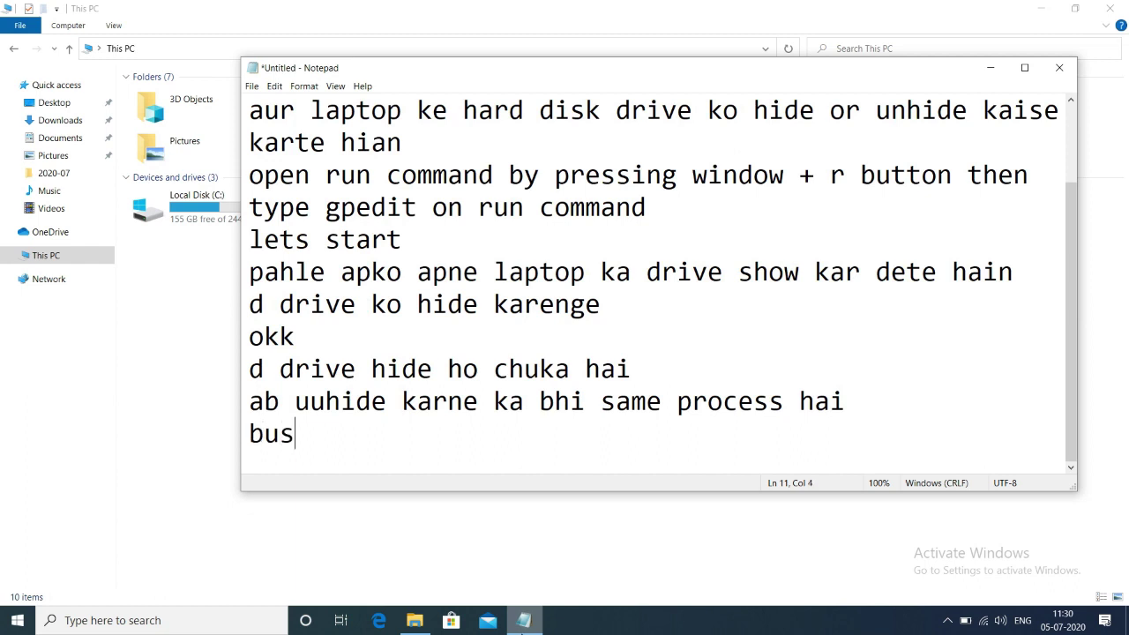
pyautogui.write(' disable ')
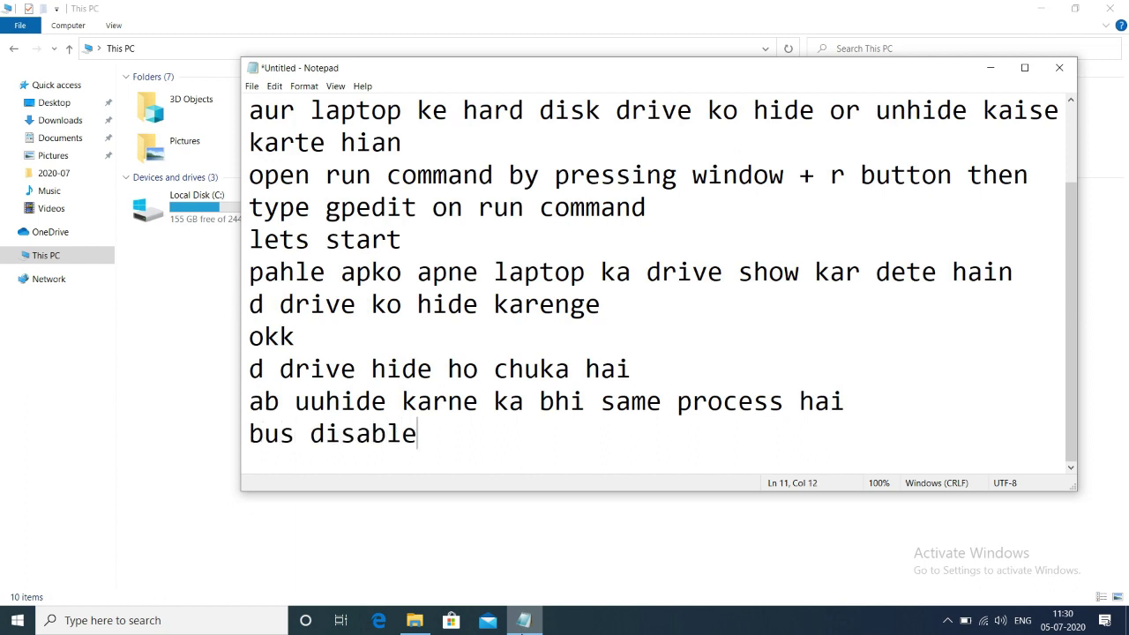
pyautogui.write('kar den')
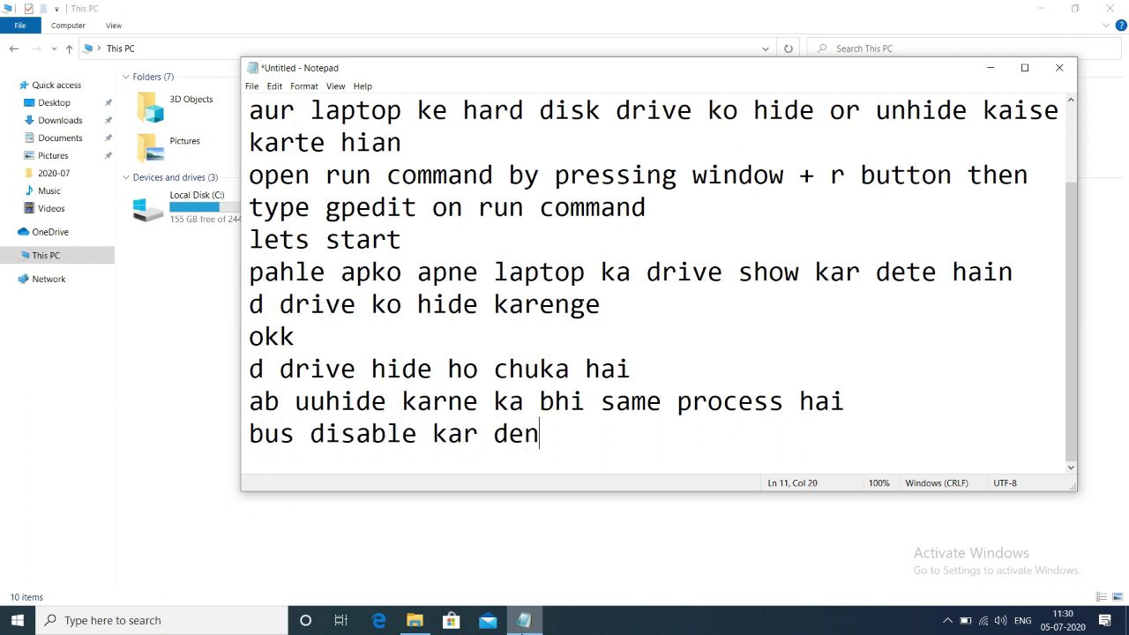
pyautogui.write('a hai t')
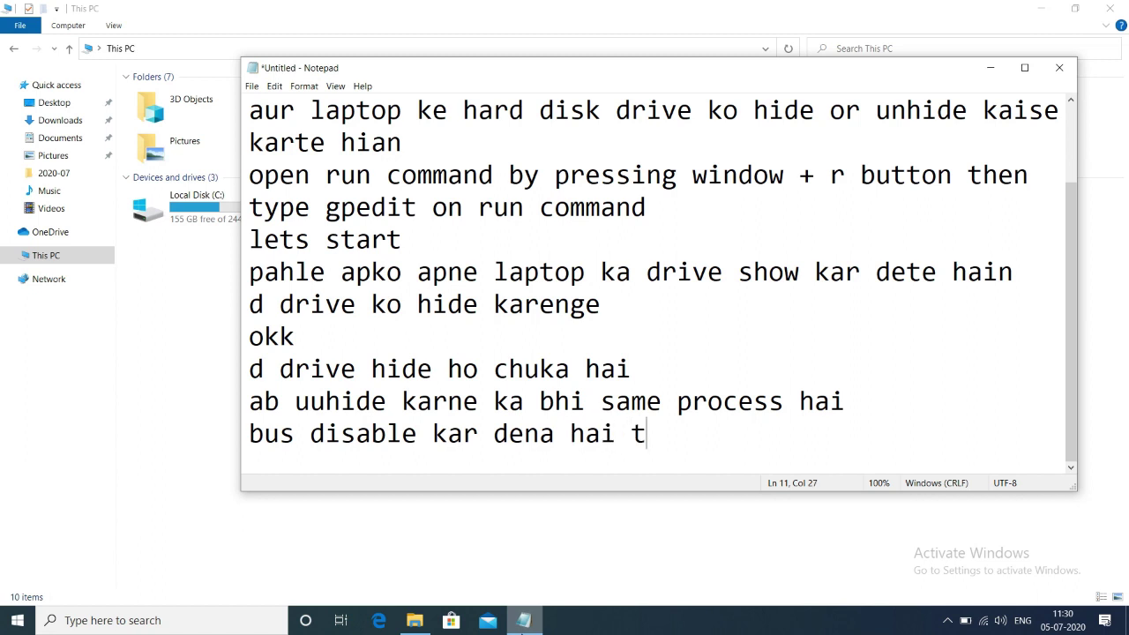
pyautogui.write('hen apply ')
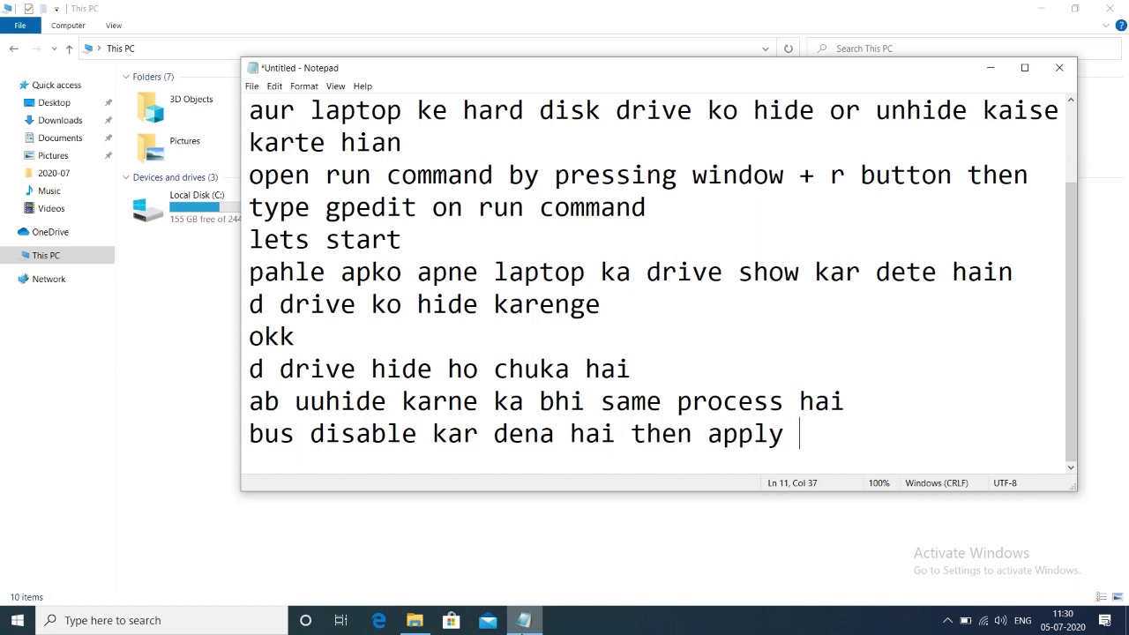
pyautogui.write('and okk')
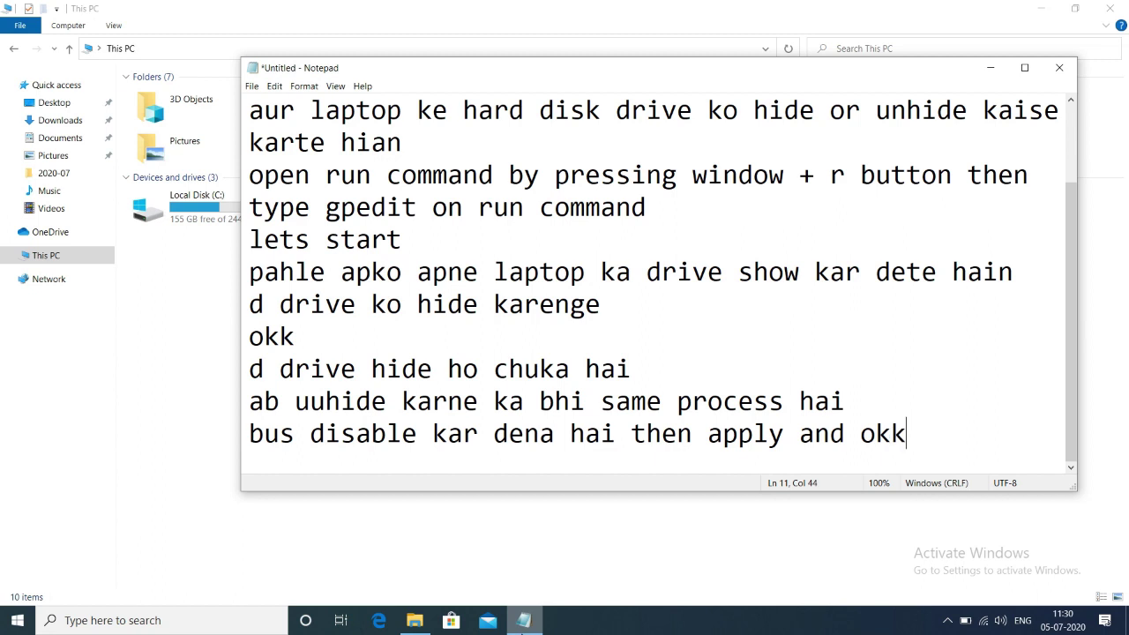
pyautogui.press('Return')
# Step: Run gpedit.msc, maximize the Local Group Policy Editor, and open File Explorer under User Configuration > Administrative Templates > Windows Components
pyautogui.press('super+r')
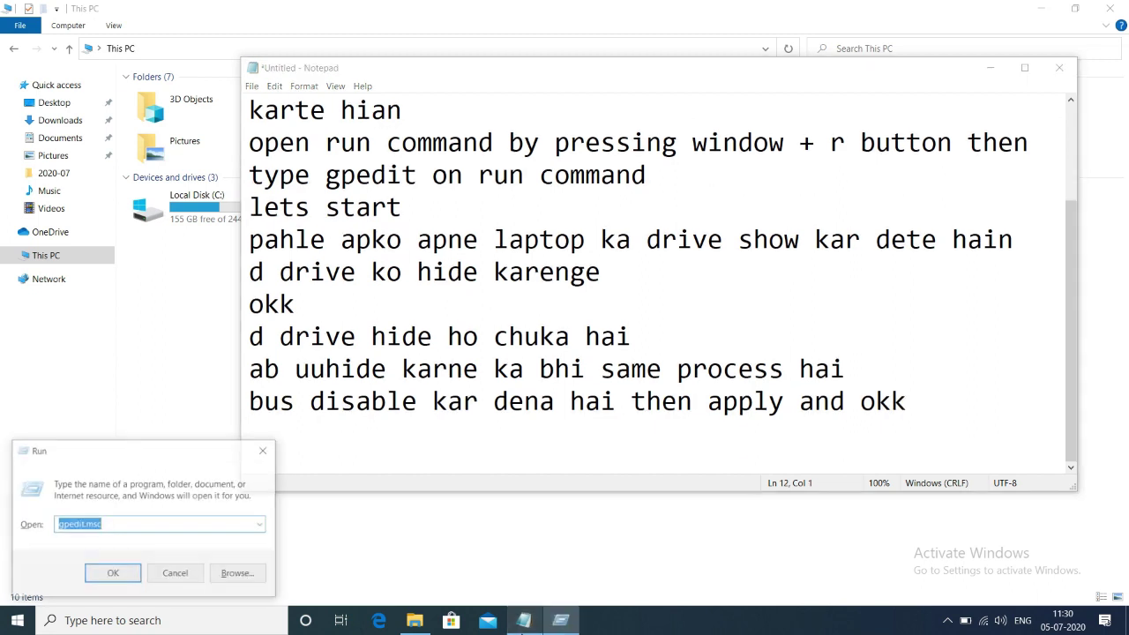
pyautogui.press('Return')
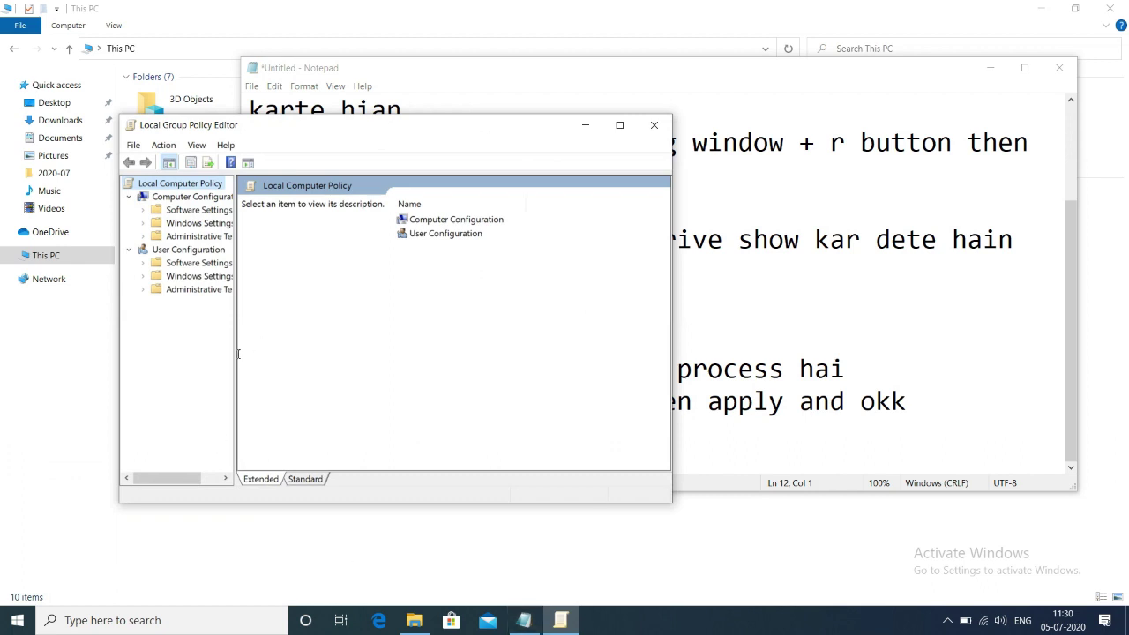
pyautogui.click(620, 125)
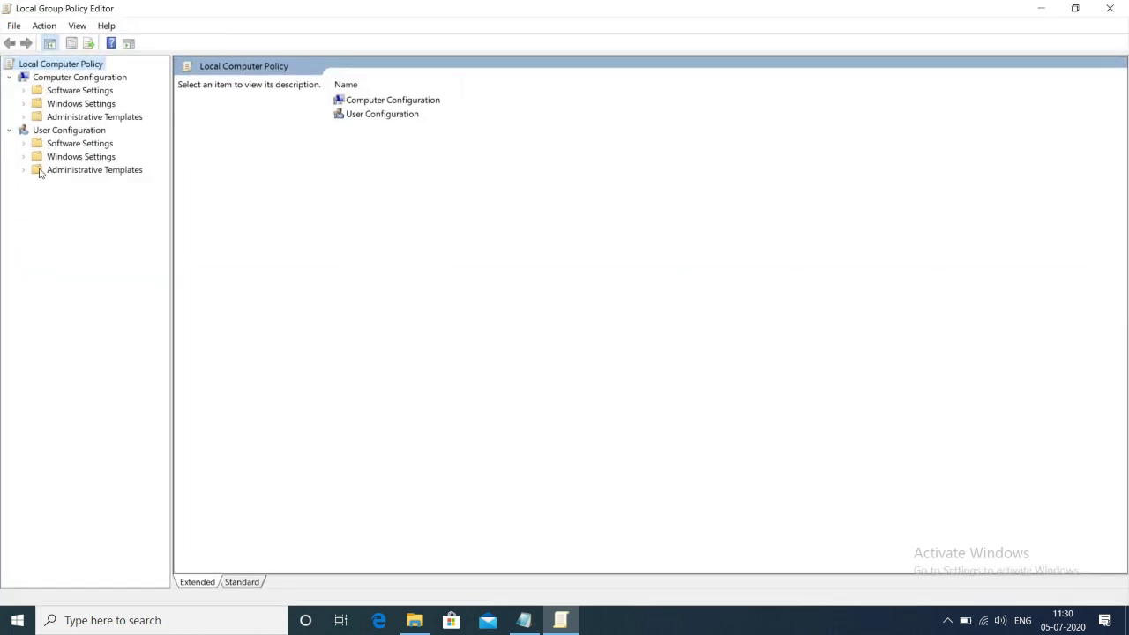
pyautogui.doubleClick(58, 170)
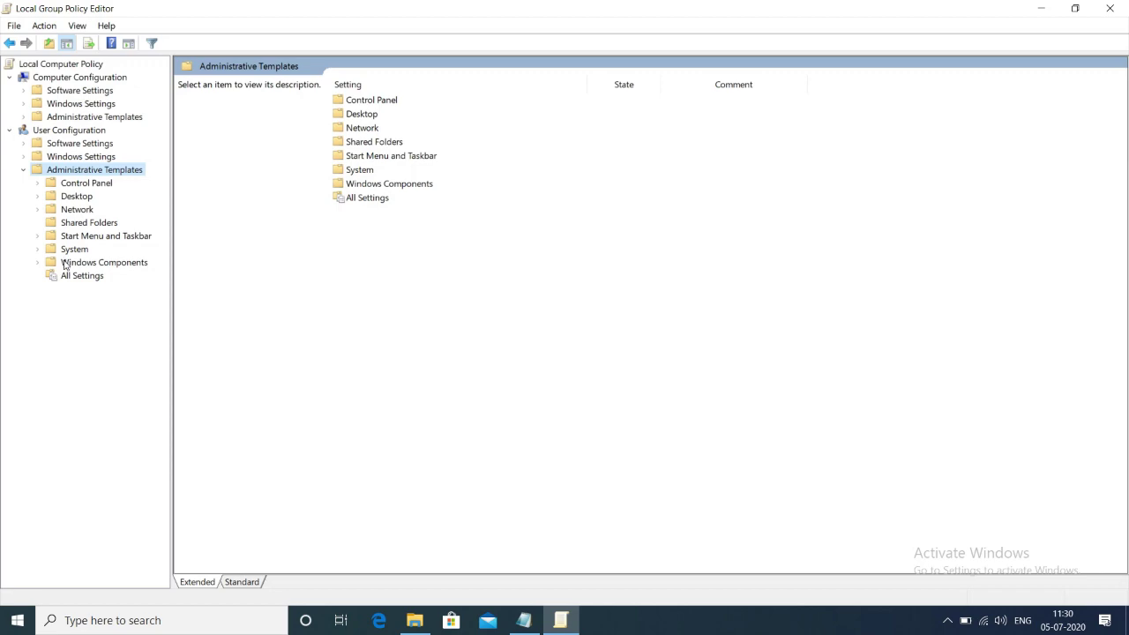
pyautogui.doubleClick(64, 264)
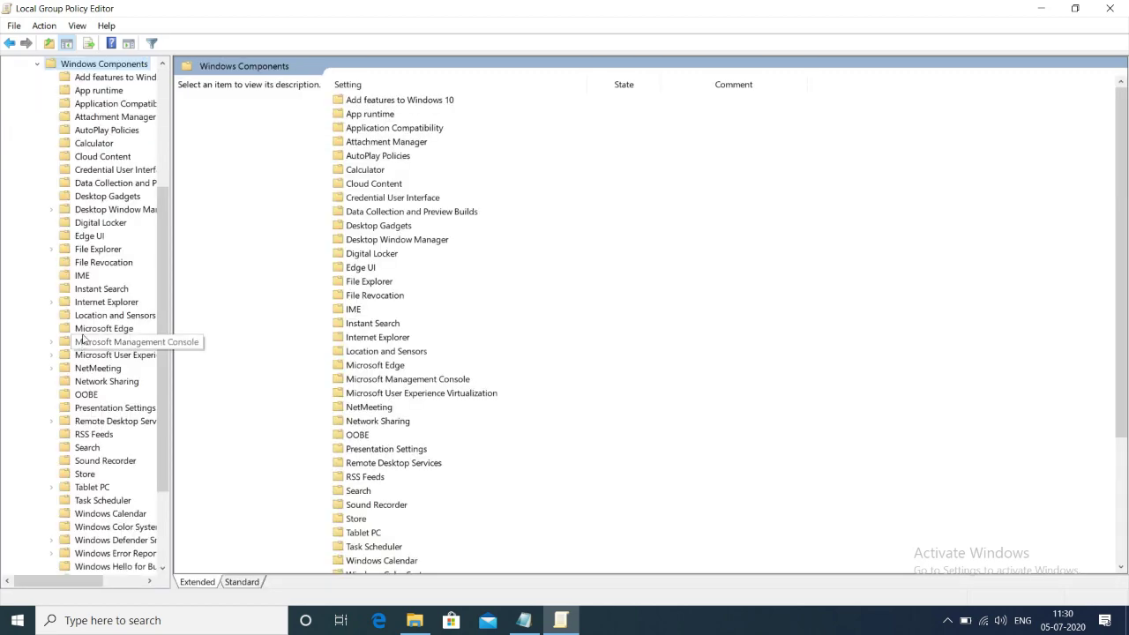
pyautogui.doubleClick(98, 250)
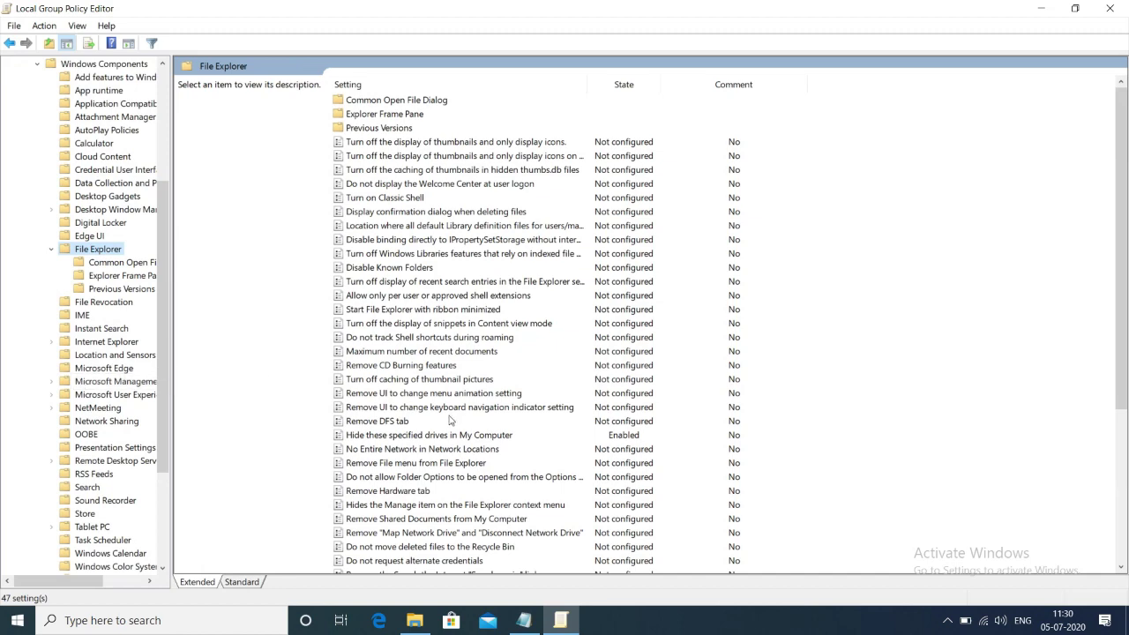
# Step: Set the policy "Hide these specified drives in My Computer" to Disabled and apply it
pyautogui.doubleClick(418, 441)
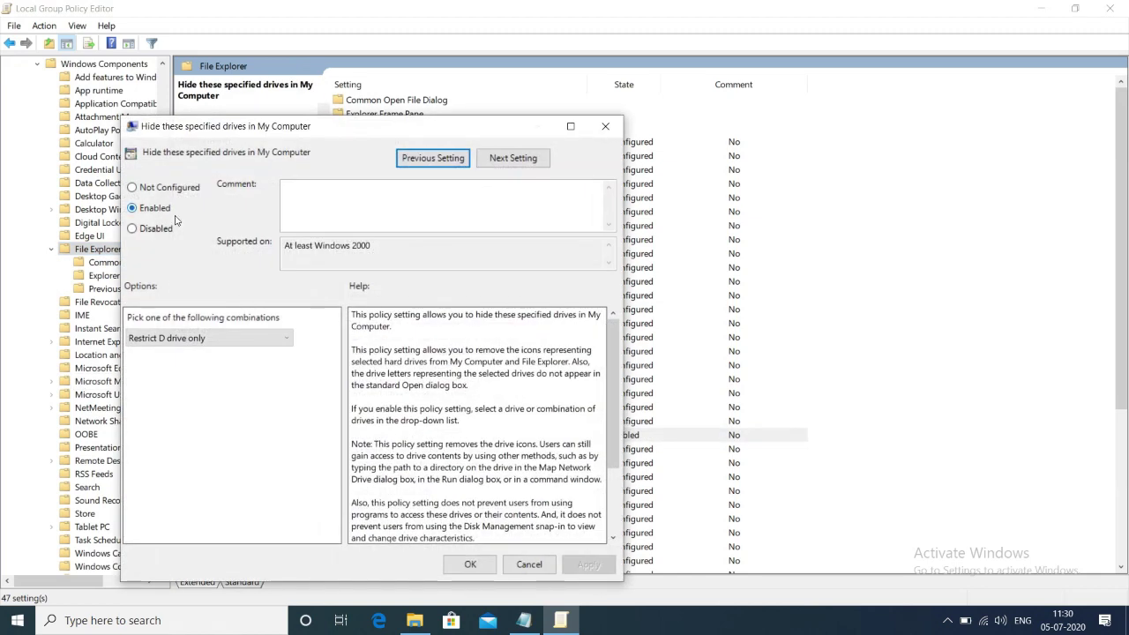
pyautogui.click(134, 229)
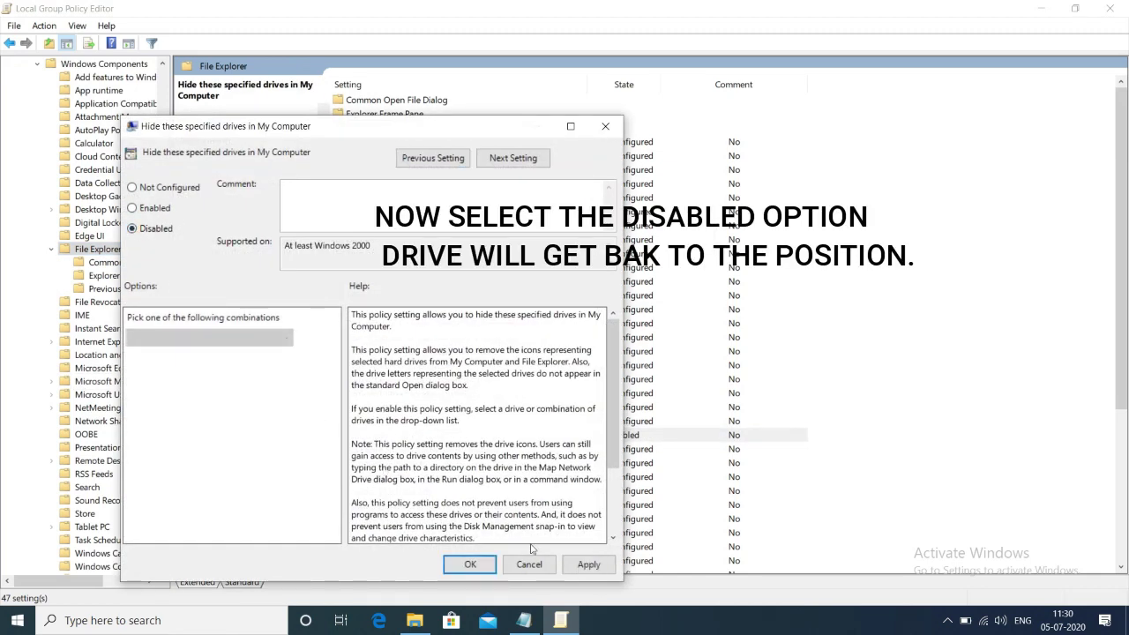
pyautogui.click(573, 569)
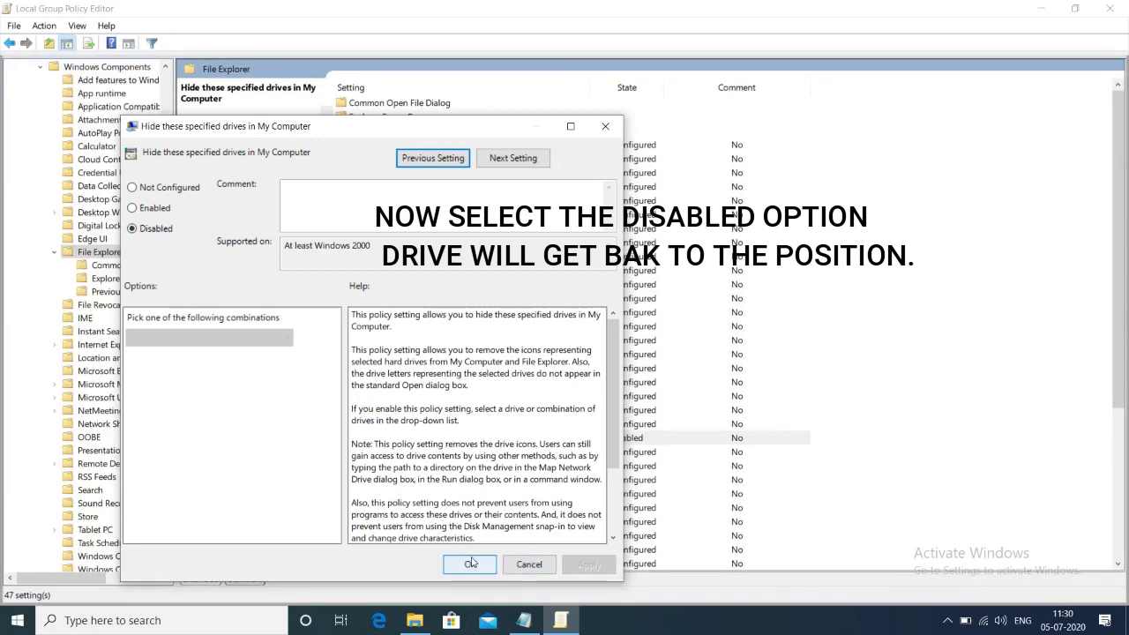
pyautogui.click(471, 565)
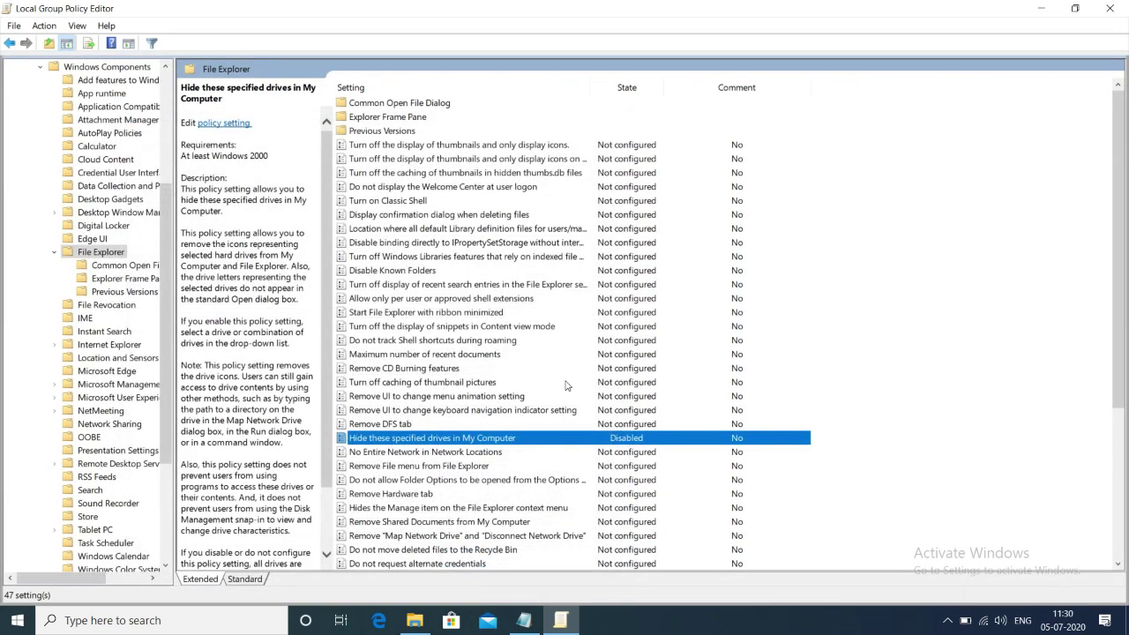
# Step: Close the Local Group Policy Editor and refresh This PC in File Explorer
pyautogui.click(1110, 8)
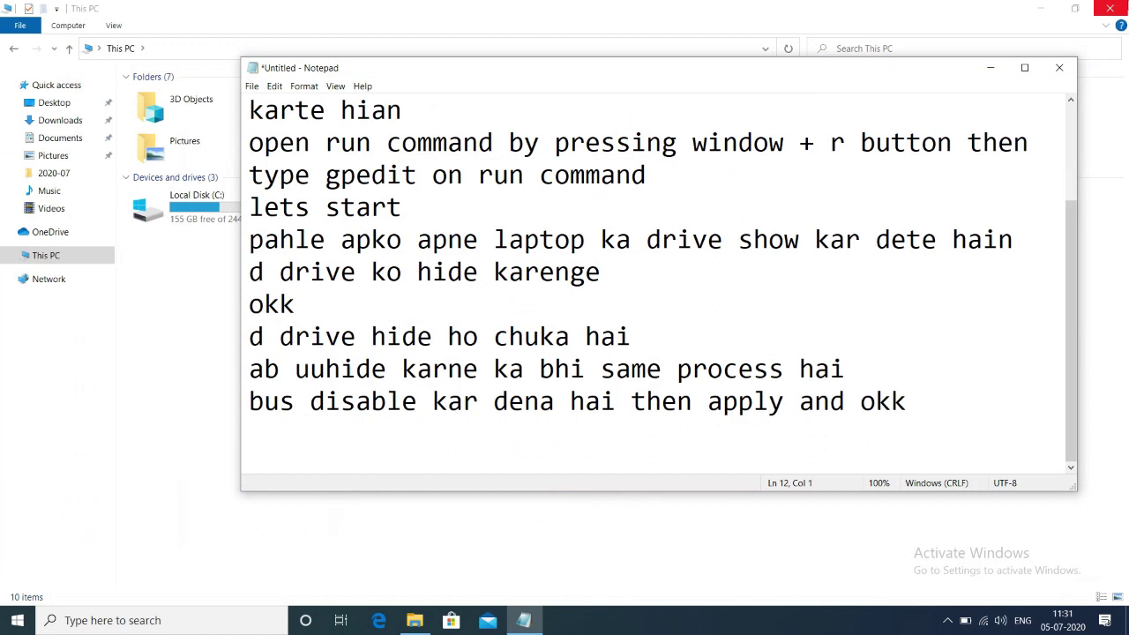
pyautogui.click(1114, 232)
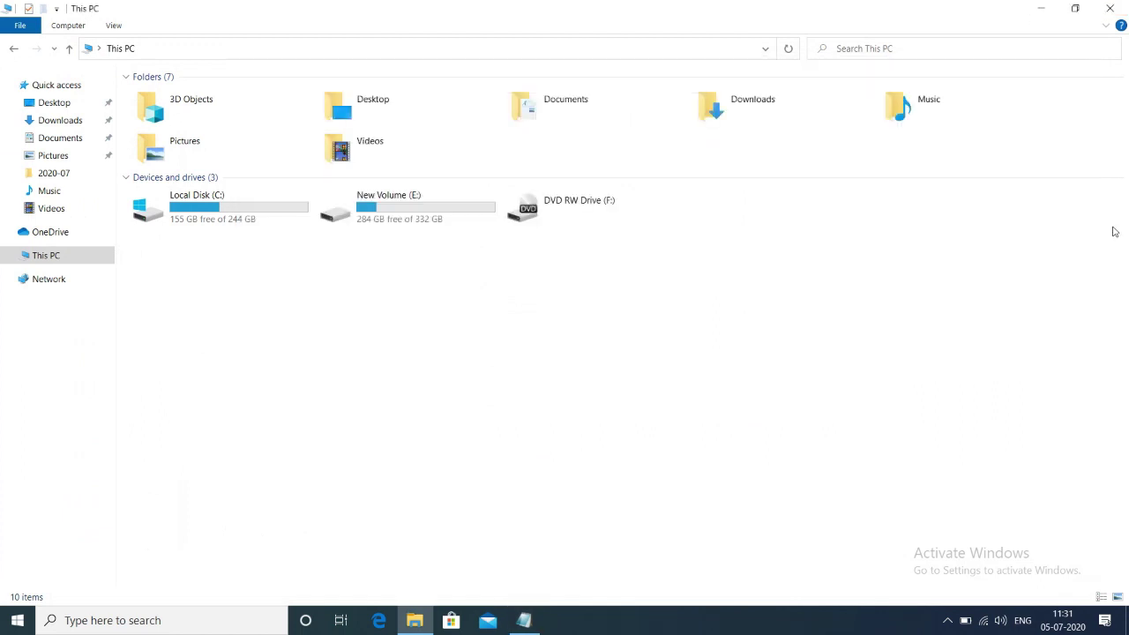
pyautogui.click(789, 48)
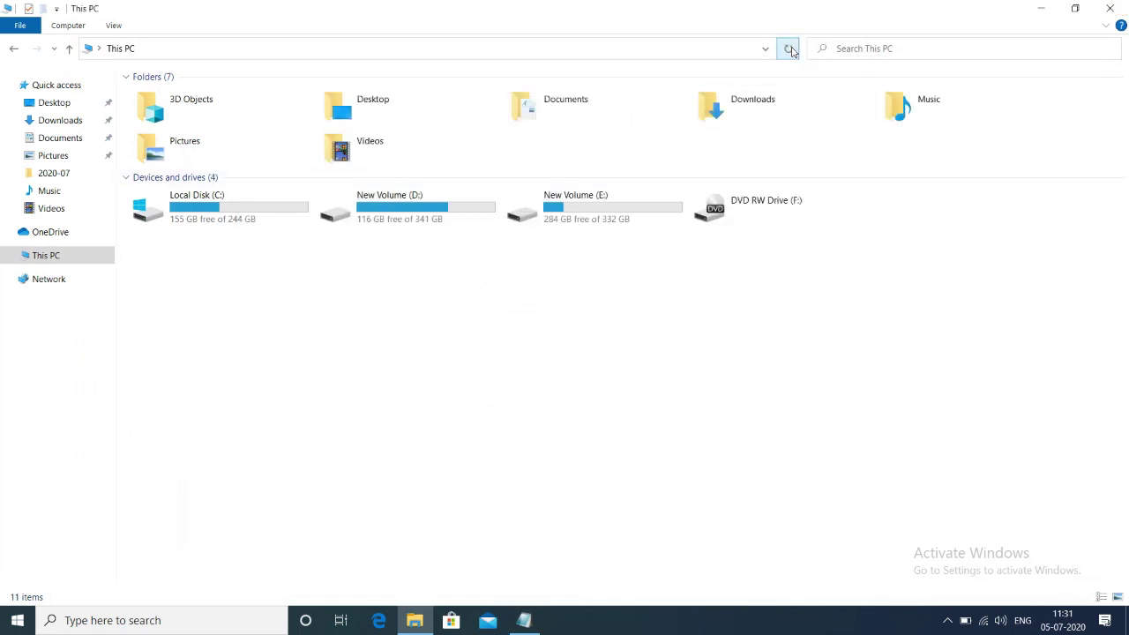
# Step: Switch back to the Notepad note and add the line "than na bilkul easy method" at its end
pyautogui.click(524, 621)
pyautogui.write('t')
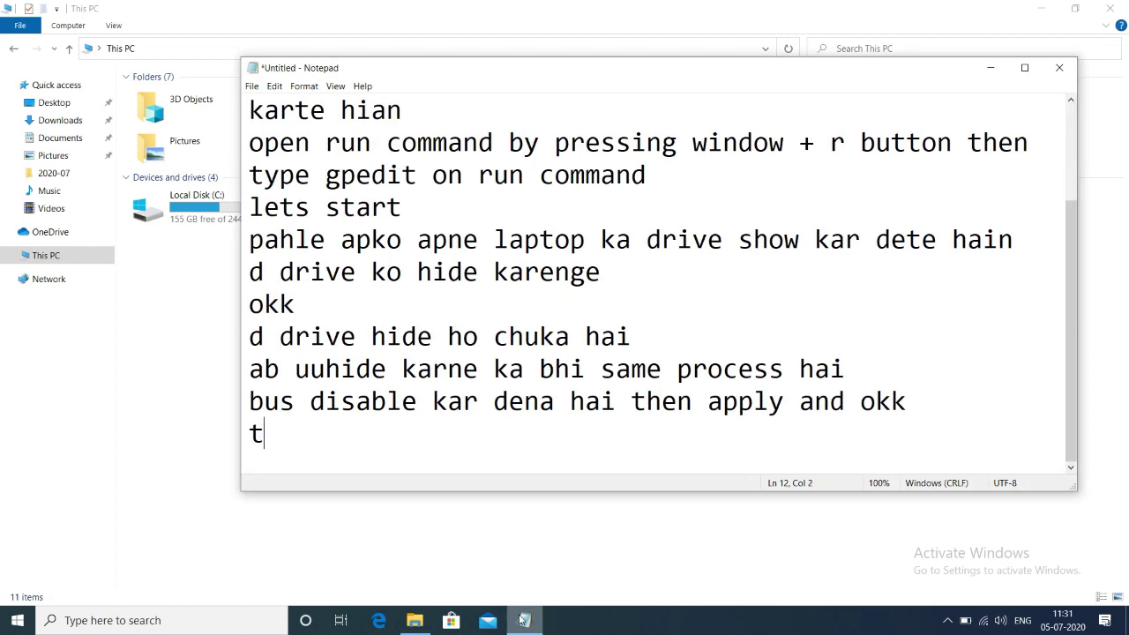
pyautogui.write('han na ')
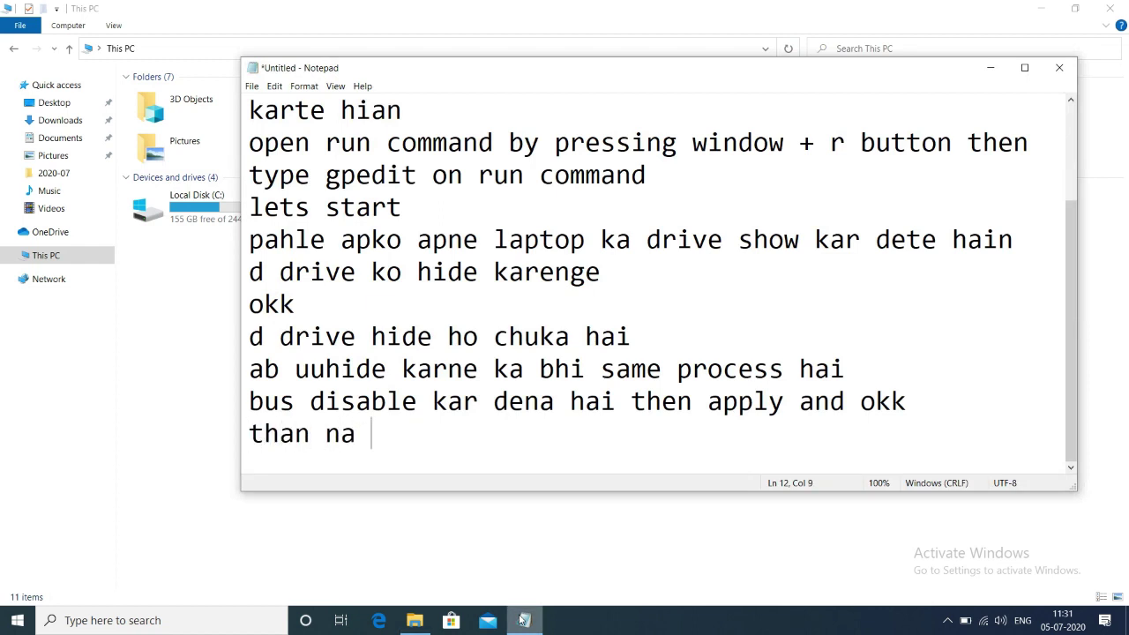
pyautogui.write('bilkul r')
pyautogui.press('BackSpace')
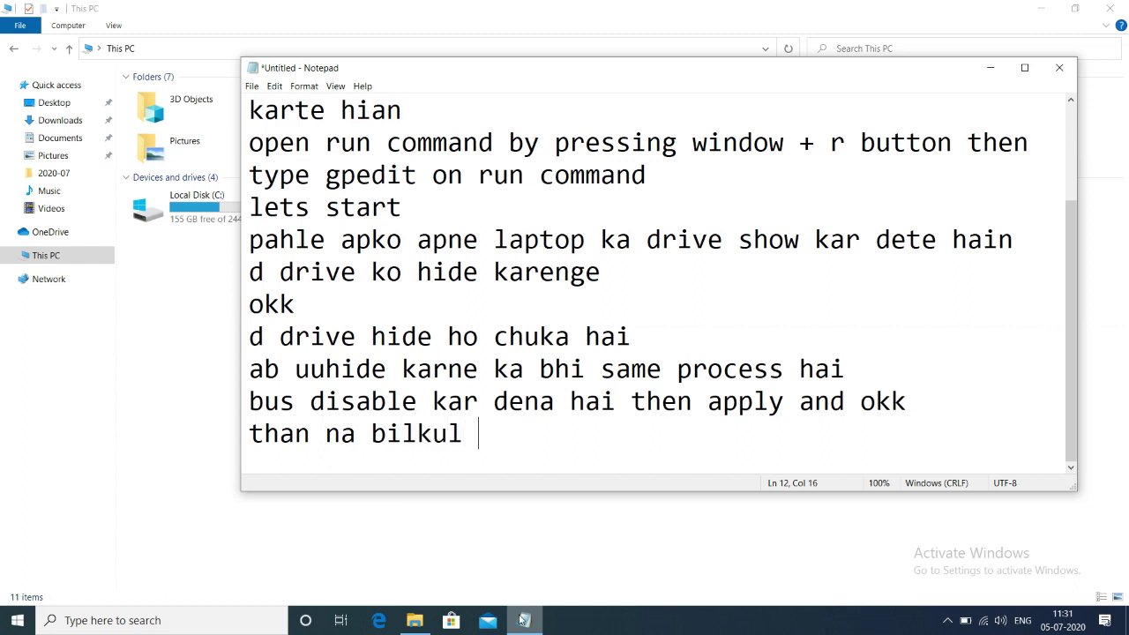
pyautogui.write('easy meth')
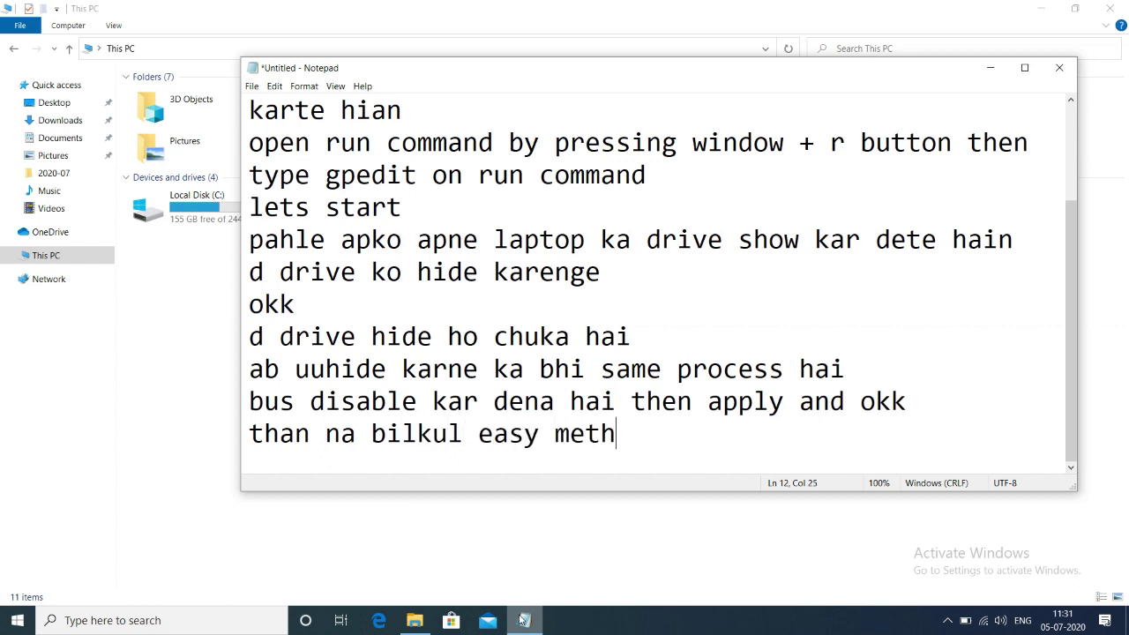
pyautogui.write('od')
pyautogui.press('Return')
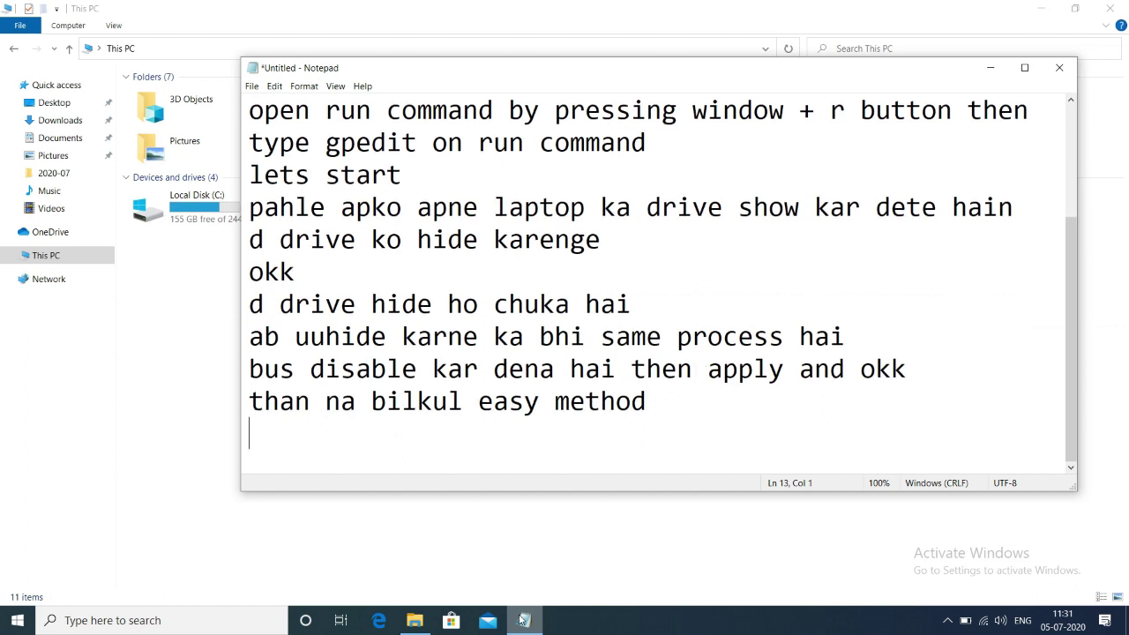
# Step: Add the line "then show it and share it with your friends" at the end of the note
pyautogui.write('then show i')
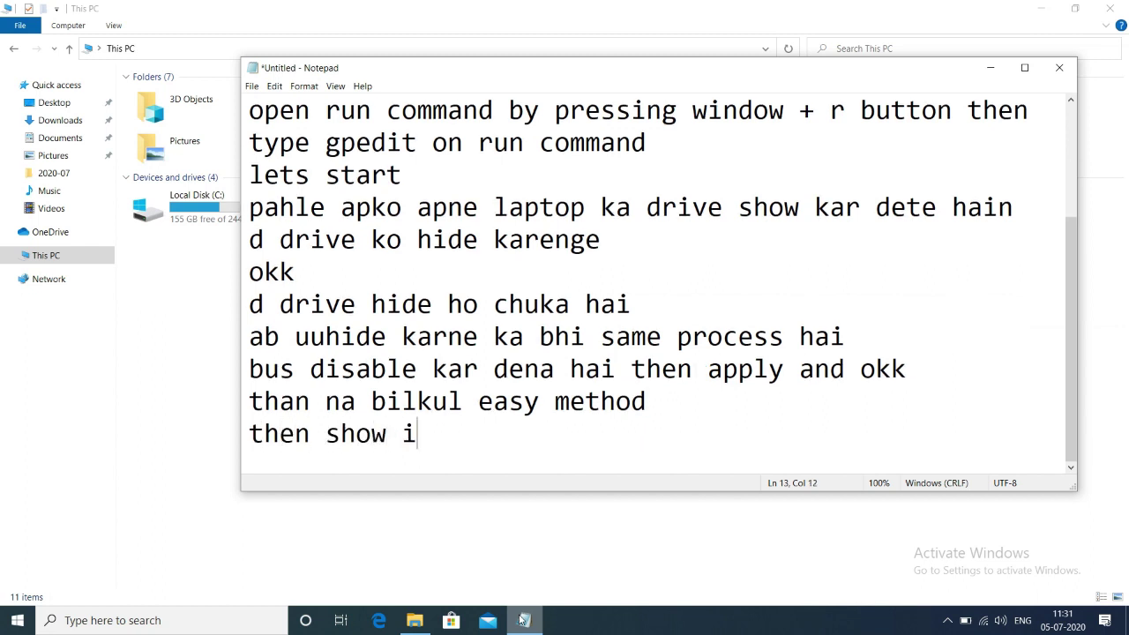
pyautogui.write('t wit')
pyautogui.press('BackSpace')
pyautogui.press('BackSpace')
pyautogui.press('BackSpace')
pyautogui.press('BackSpace')
pyautogui.write('and share ')
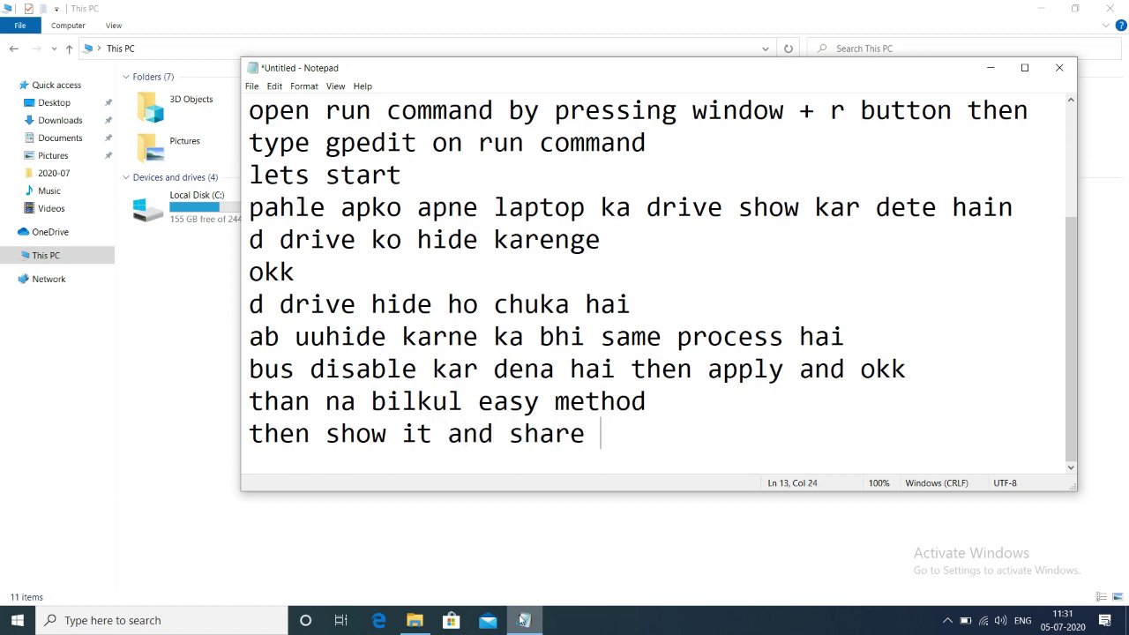
pyautogui.write('it with')
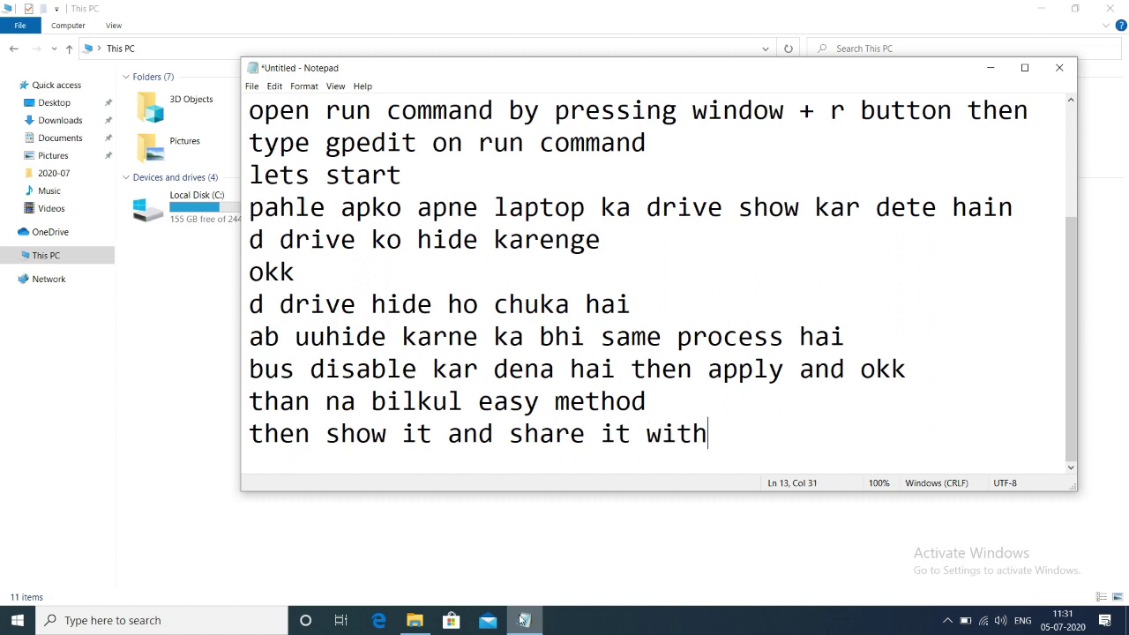
pyautogui.write(' your f')
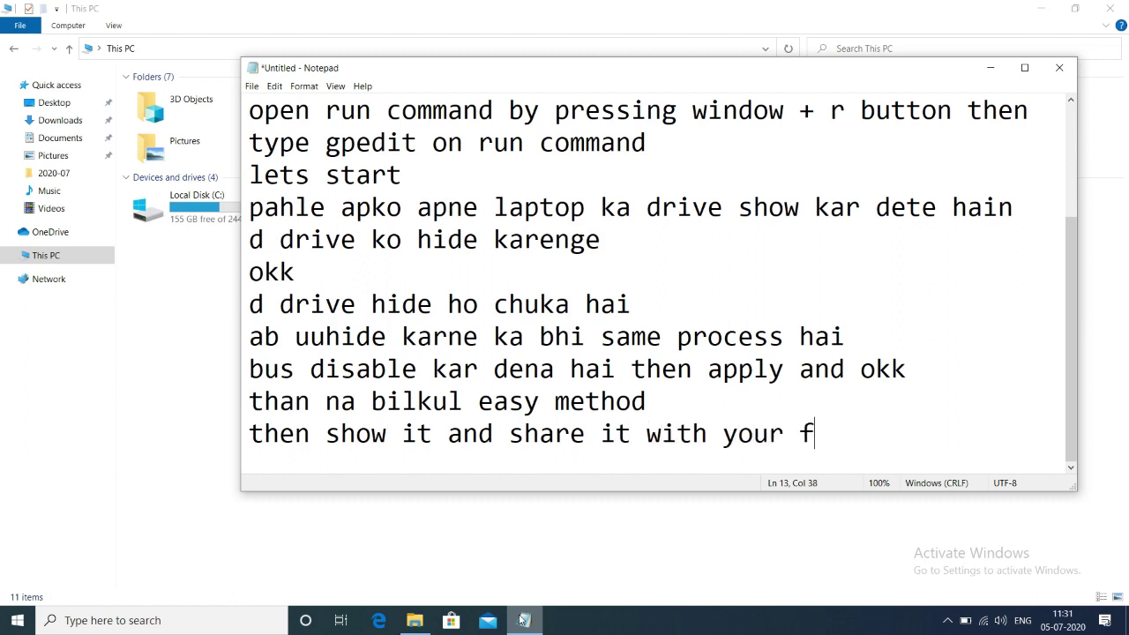
pyautogui.write('riends')
pyautogui.press('Return')
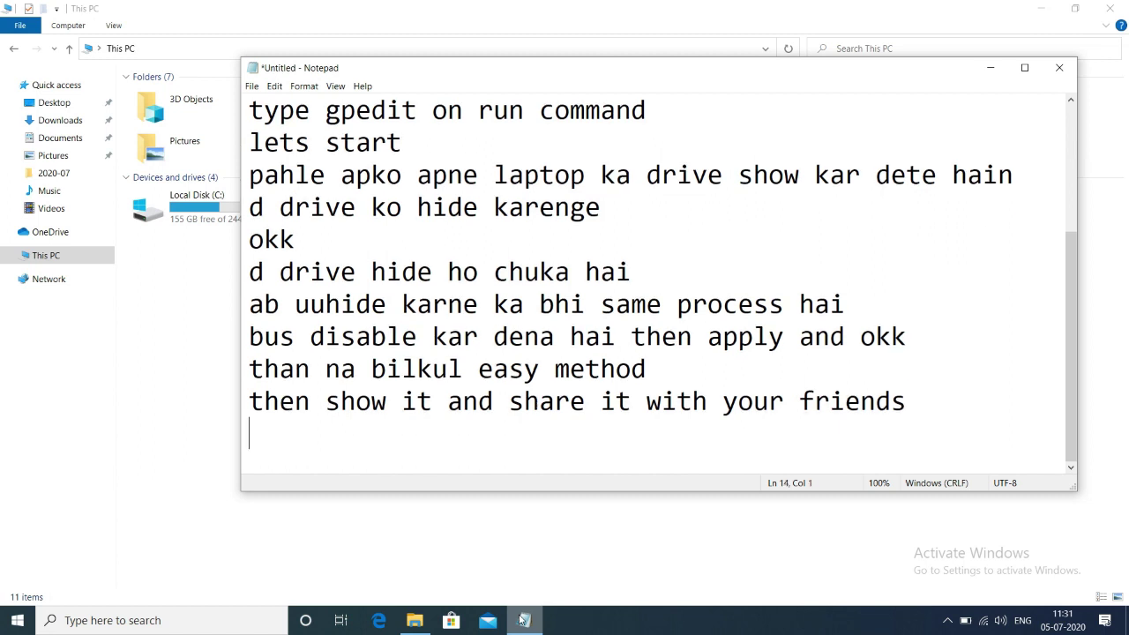
# Step: Replace the entire note with three lines: "thanks for watching gys", "like and share this videos" and "and subscribe techno"
pyautogui.hotkey('ctrl', 'a')
pyautogui.write('t')
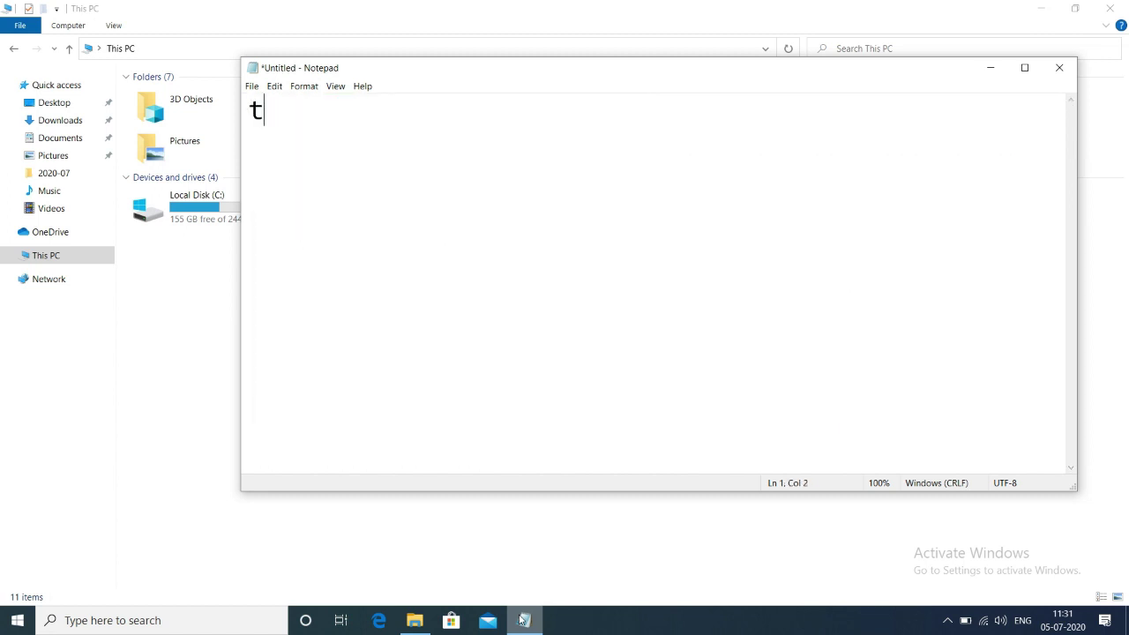
pyautogui.write('hanks f')
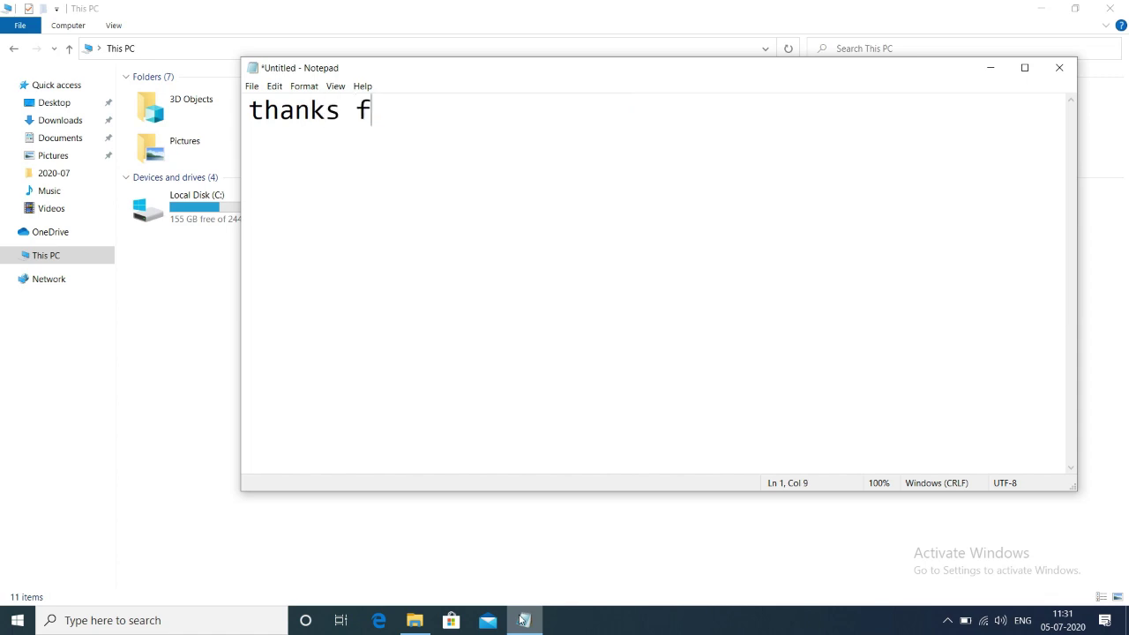
pyautogui.write('or watchi')
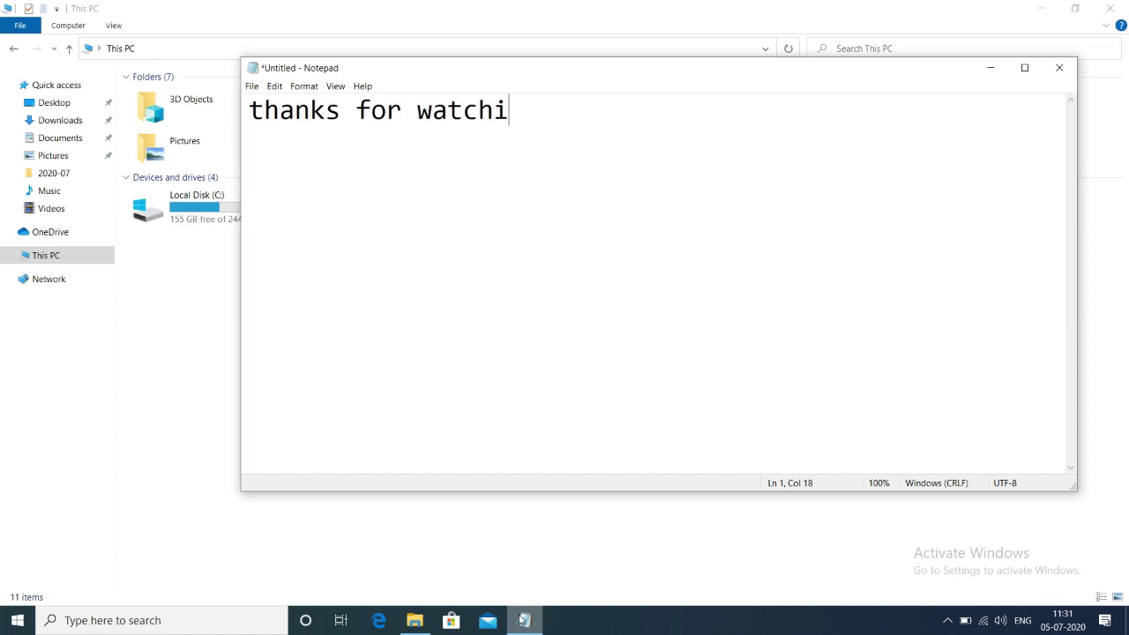
pyautogui.write('ng g')
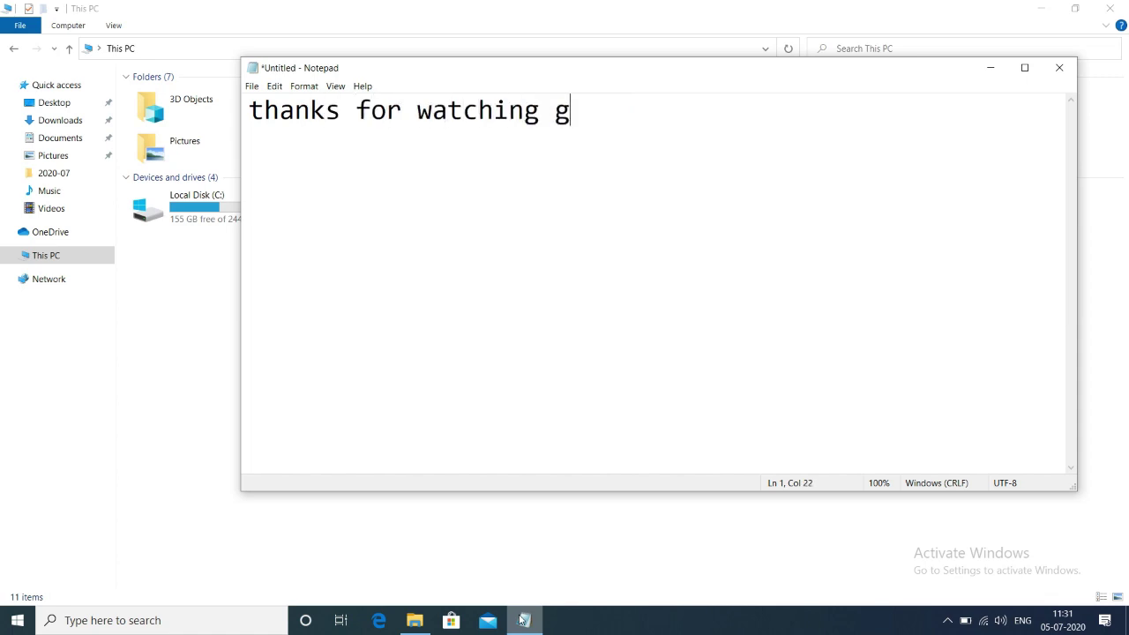
pyautogui.write('ys like and sha')
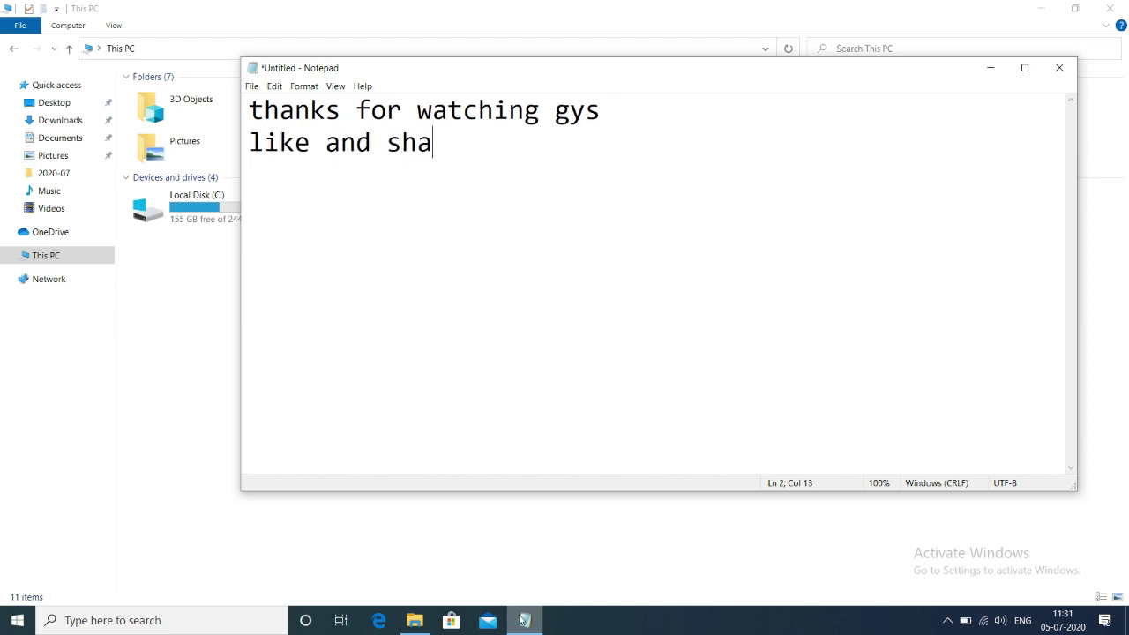
pyautogui.write('re this vi')
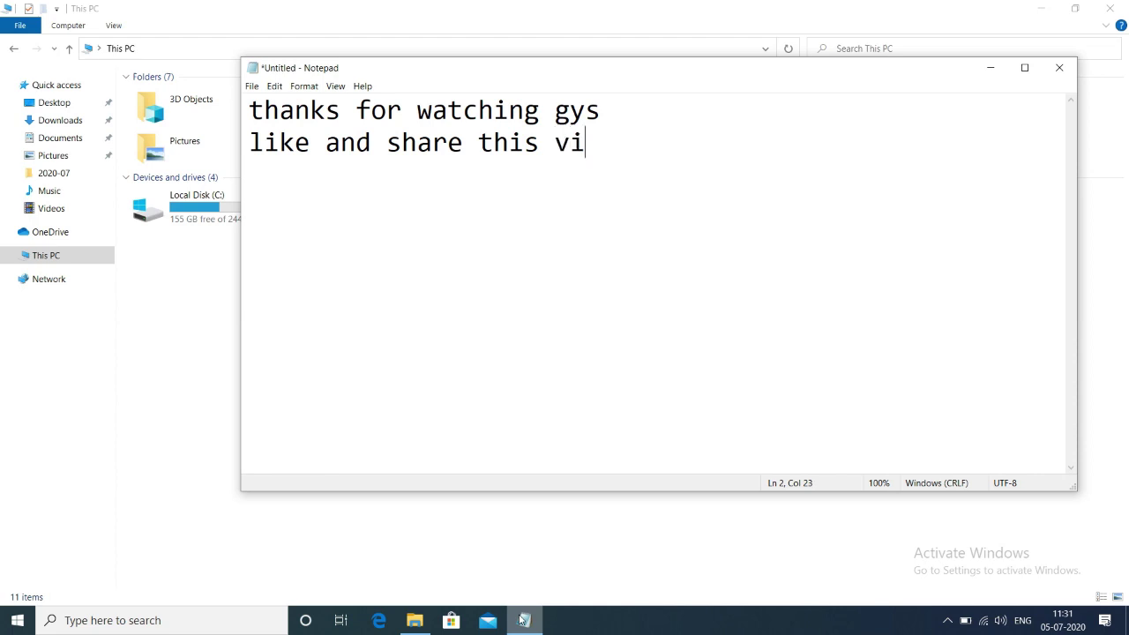
pyautogui.write('deos a')
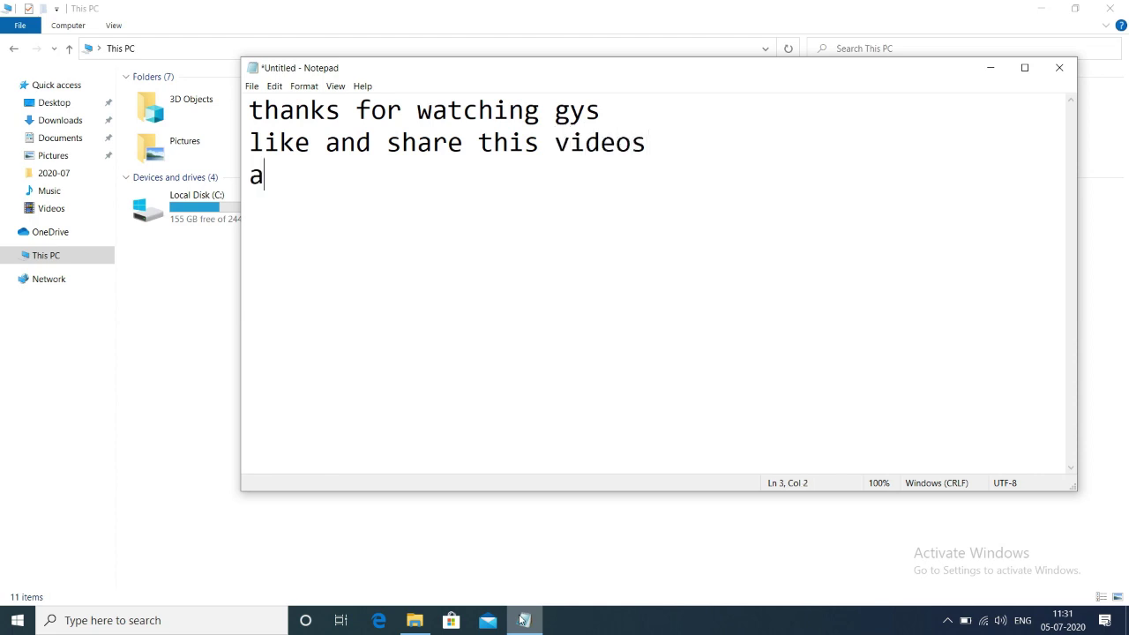
pyautogui.write('nd sub')
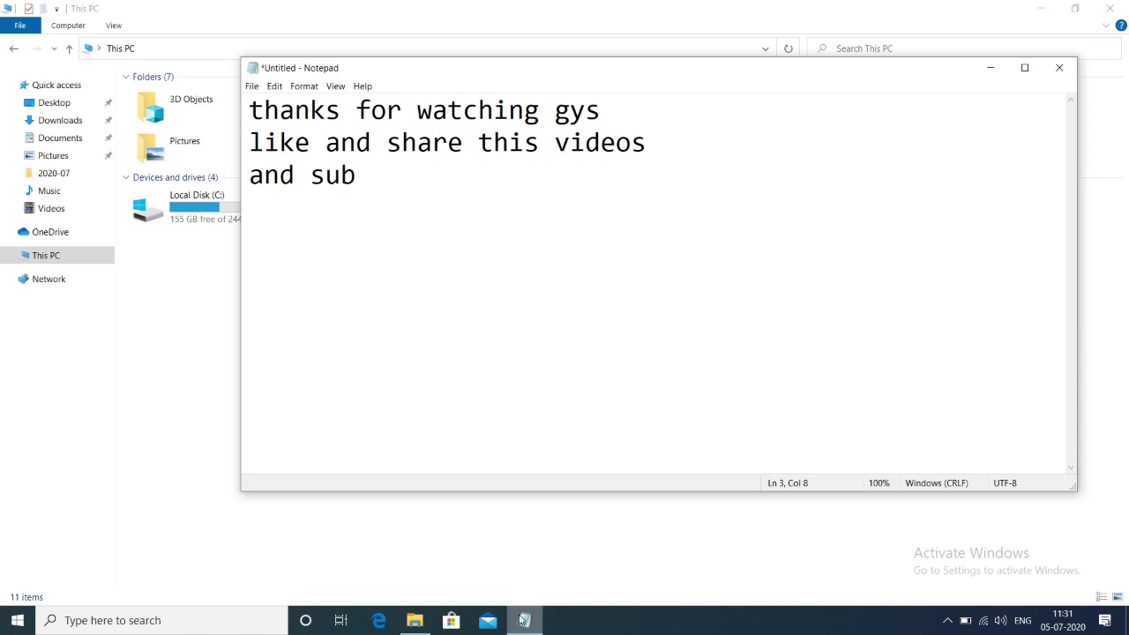
pyautogui.write('scribe')
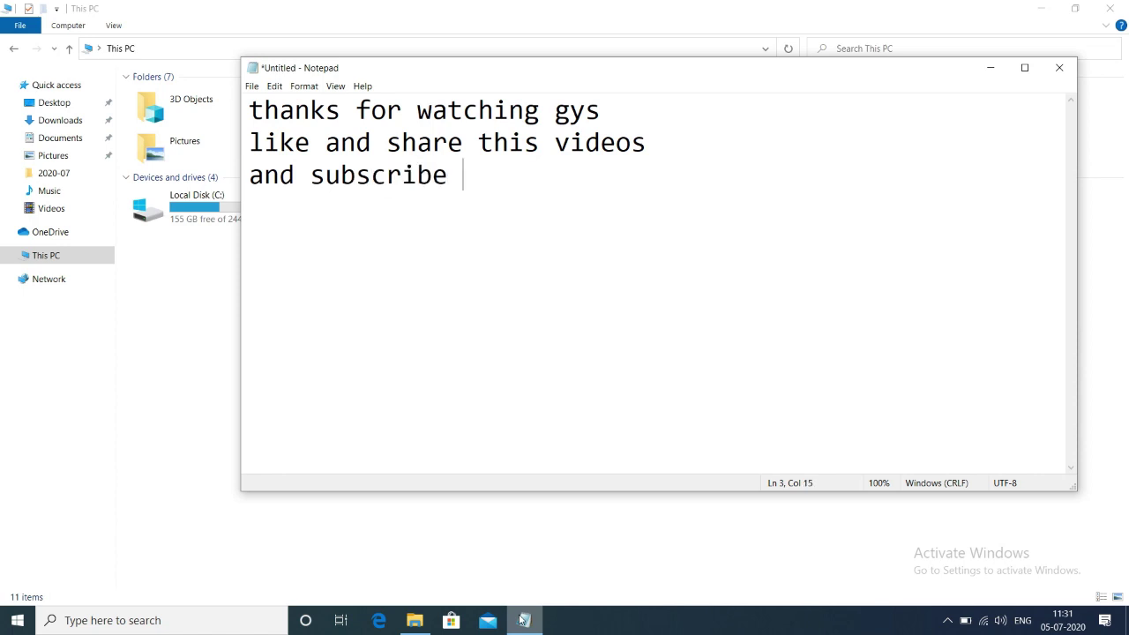
pyautogui.write(' techno')
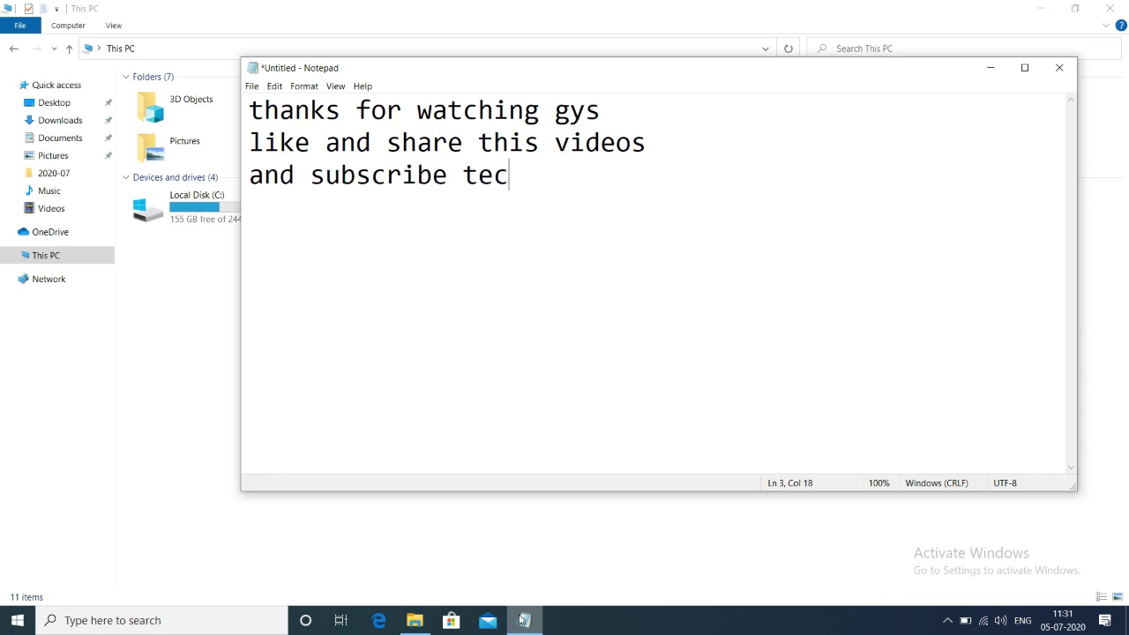